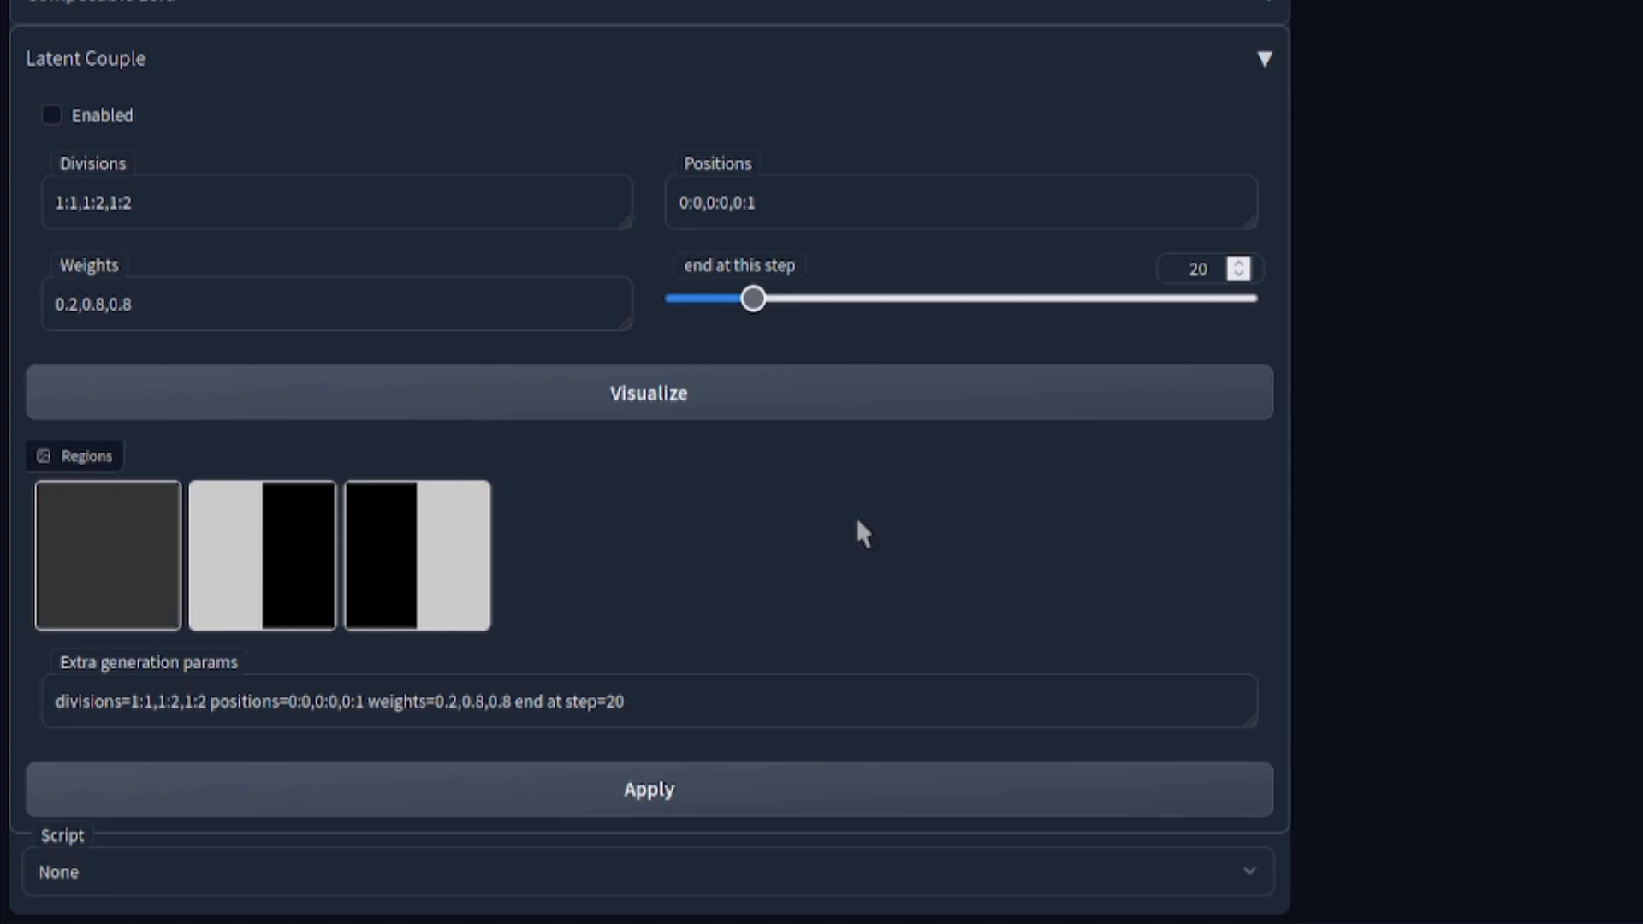
- Apply the Latent Couple parameters divisions=2:1,2:1 positions=0:0,1:0 weights=0.8,0.8 end at step=49 and visualize the regions
left_click(609, 412)
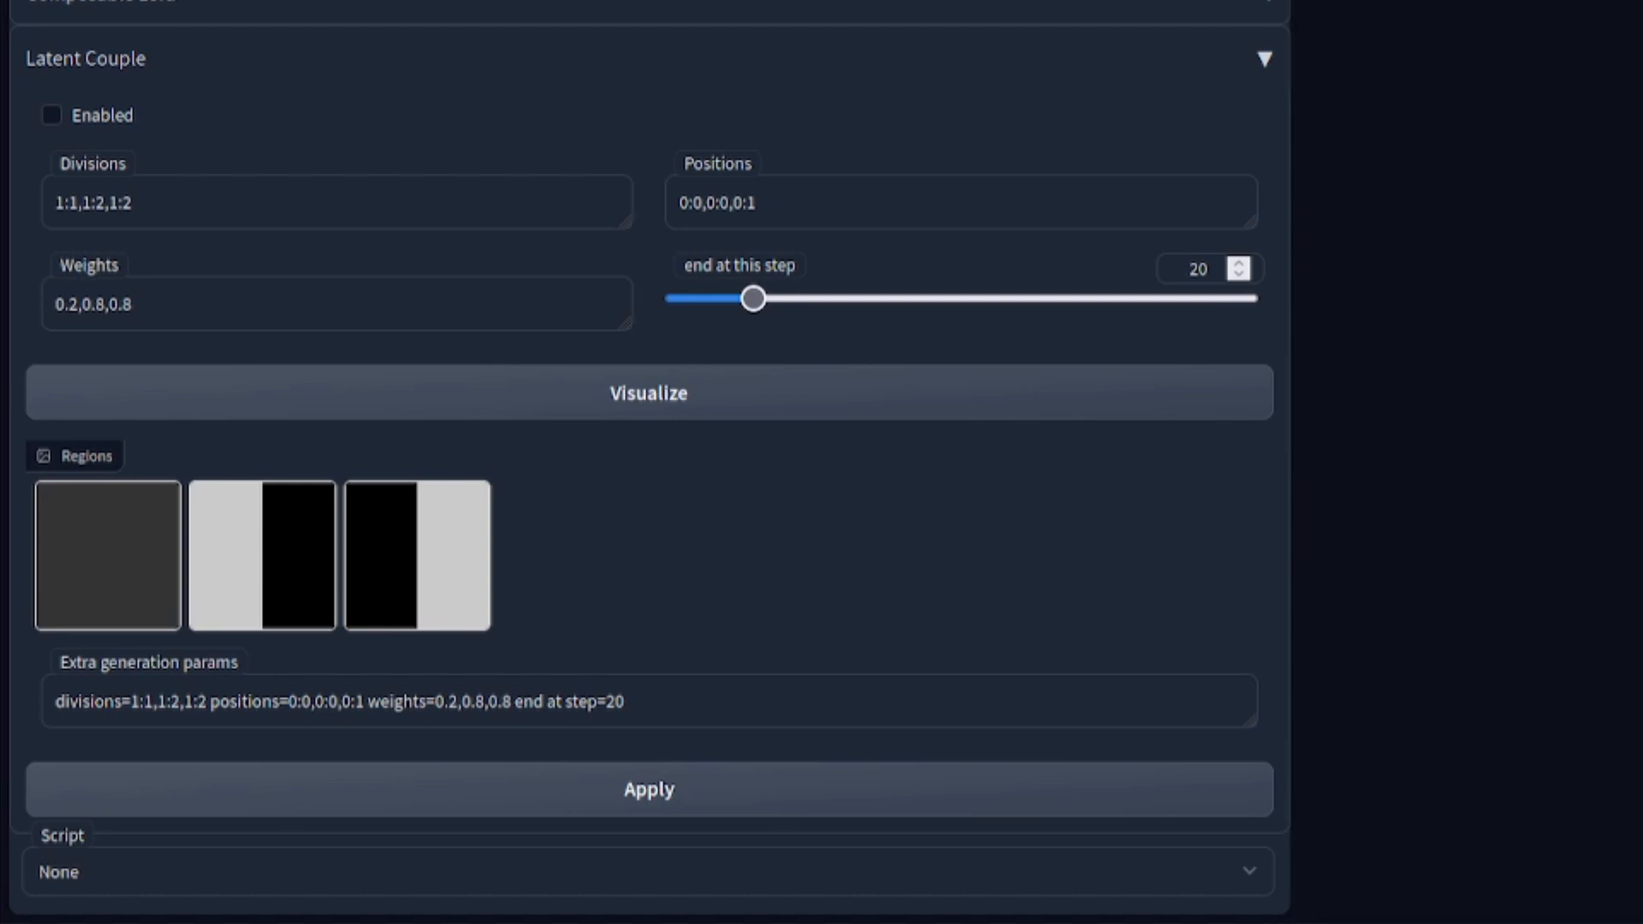
triple_click(737, 708)
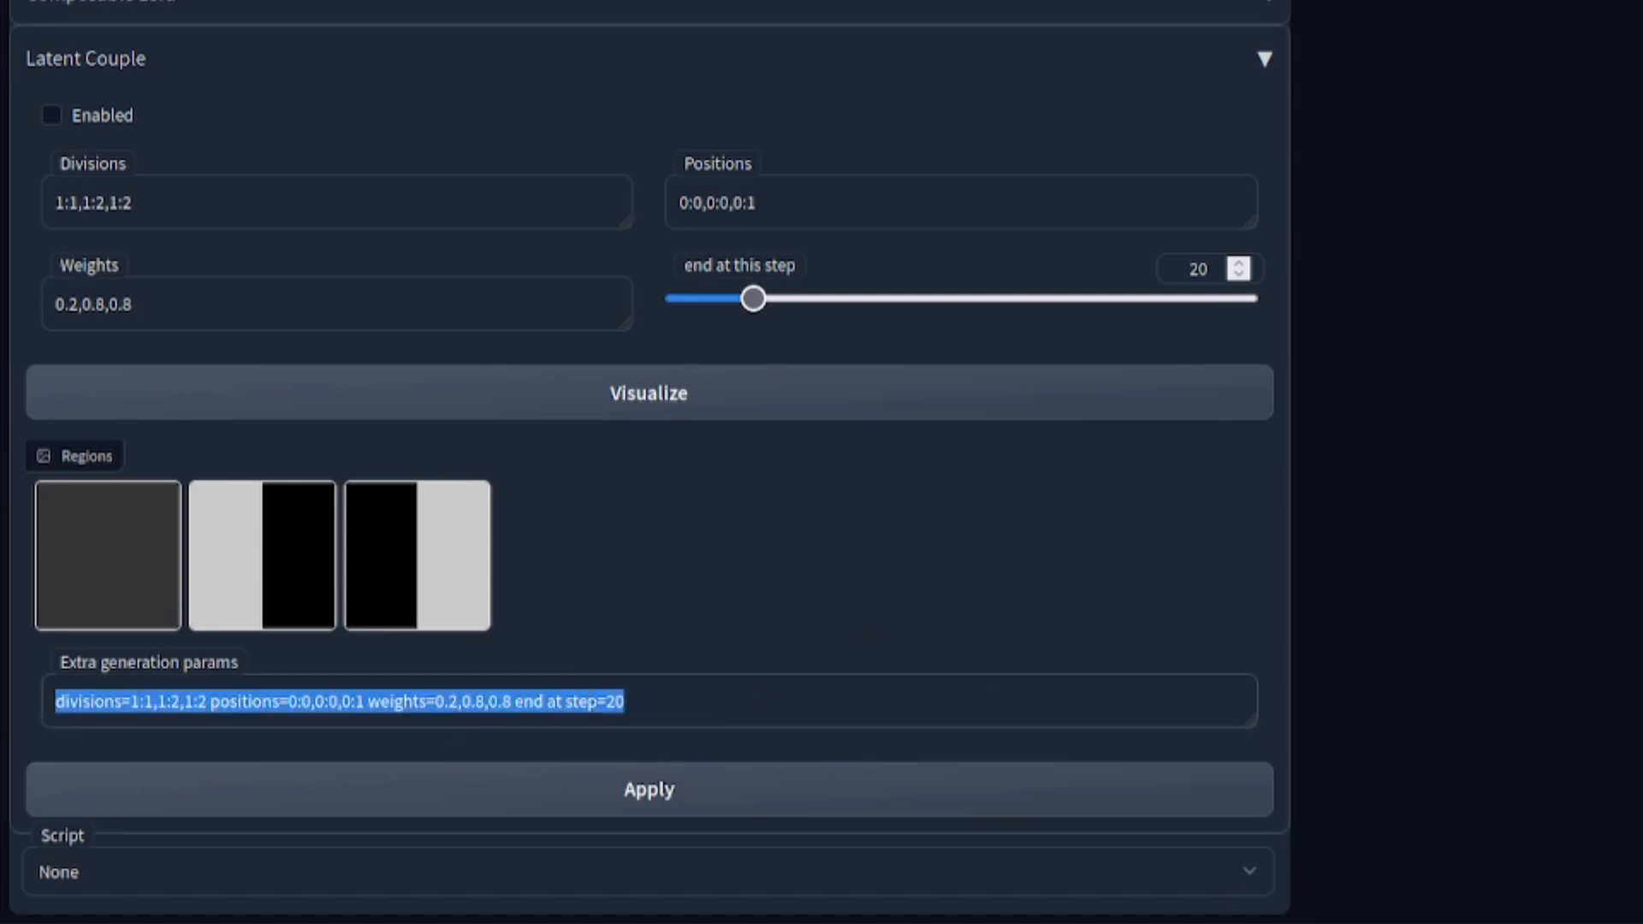
type("divisions=2:1,2:1 positions=0:0,1:0 weights=0.8,0.8 end at step=49")
left_click(642, 826)
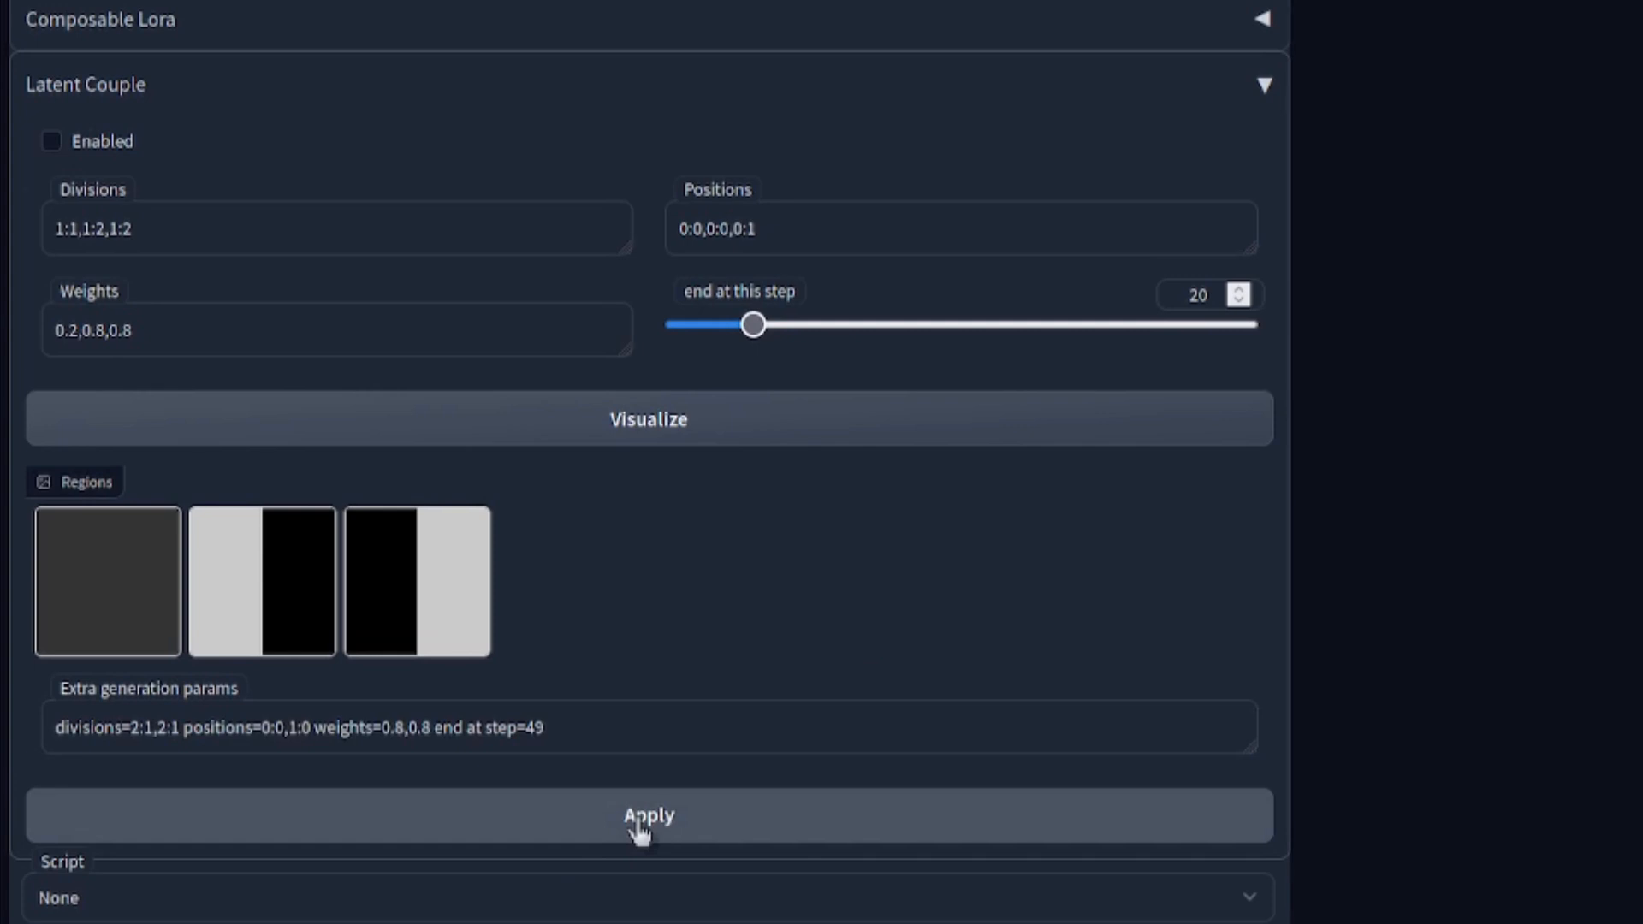
left_click(700, 424)
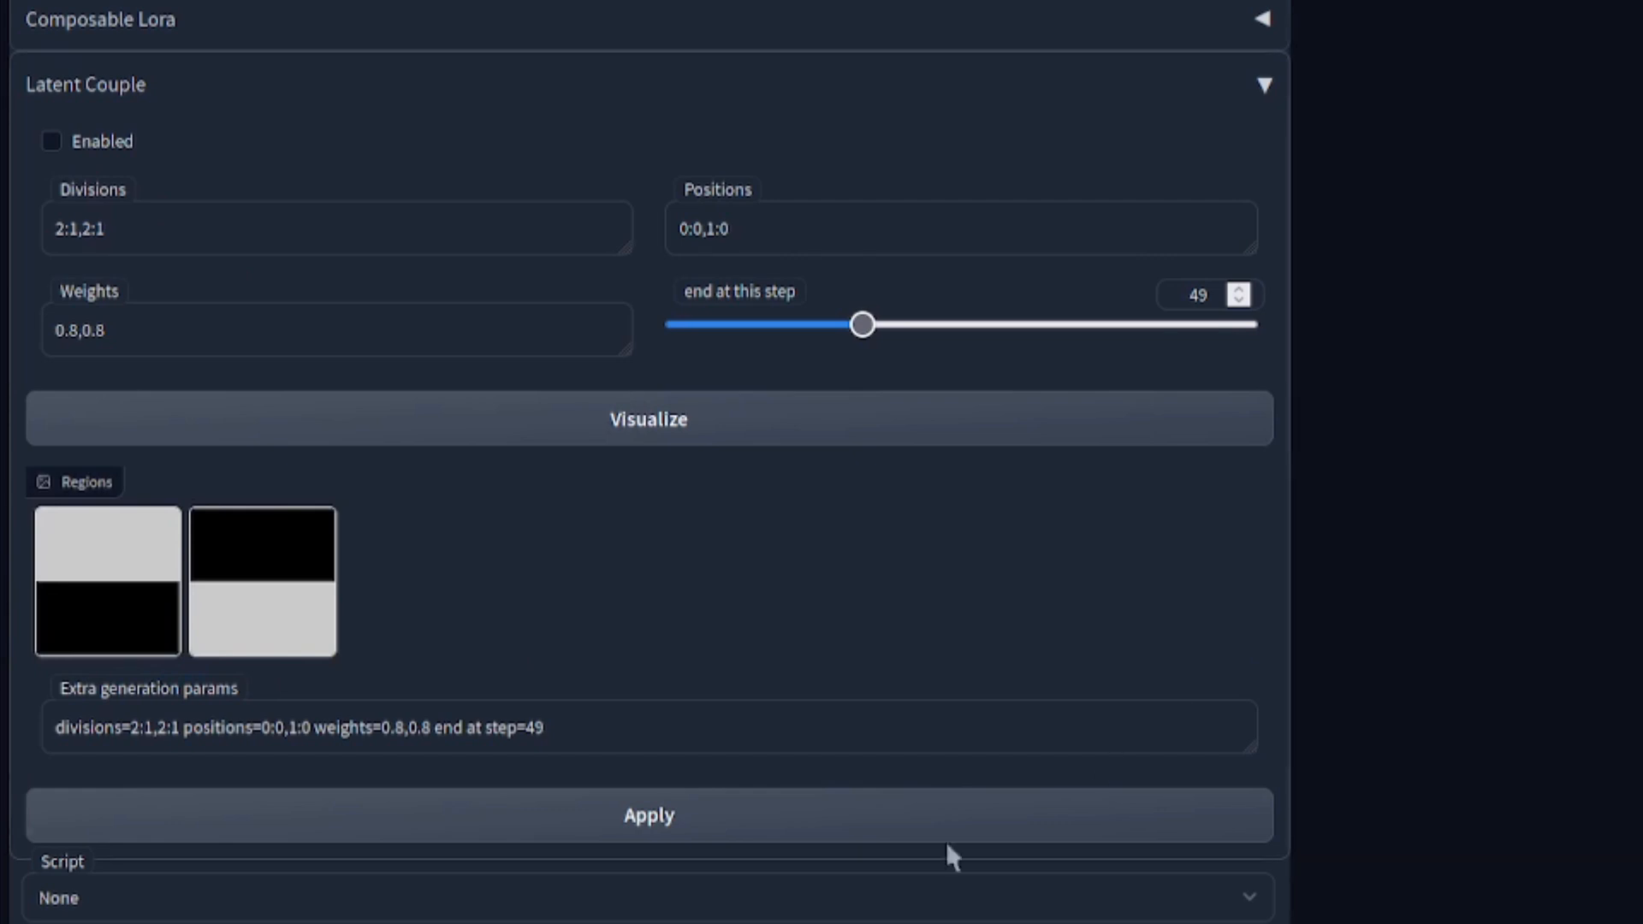
- Apply the Latent Couple parameters divisions=2.5:1,1.5:1 positions=0:0,0.6:0 weights=0.8,0.8 end at step=49 and visualize the regions
left_click_drag(690, 745, 54, 727)
type("divisions=2.5:1,1.5:1 positions=0:0,0.6:0 weights=0.8,0.8 end at step=49")
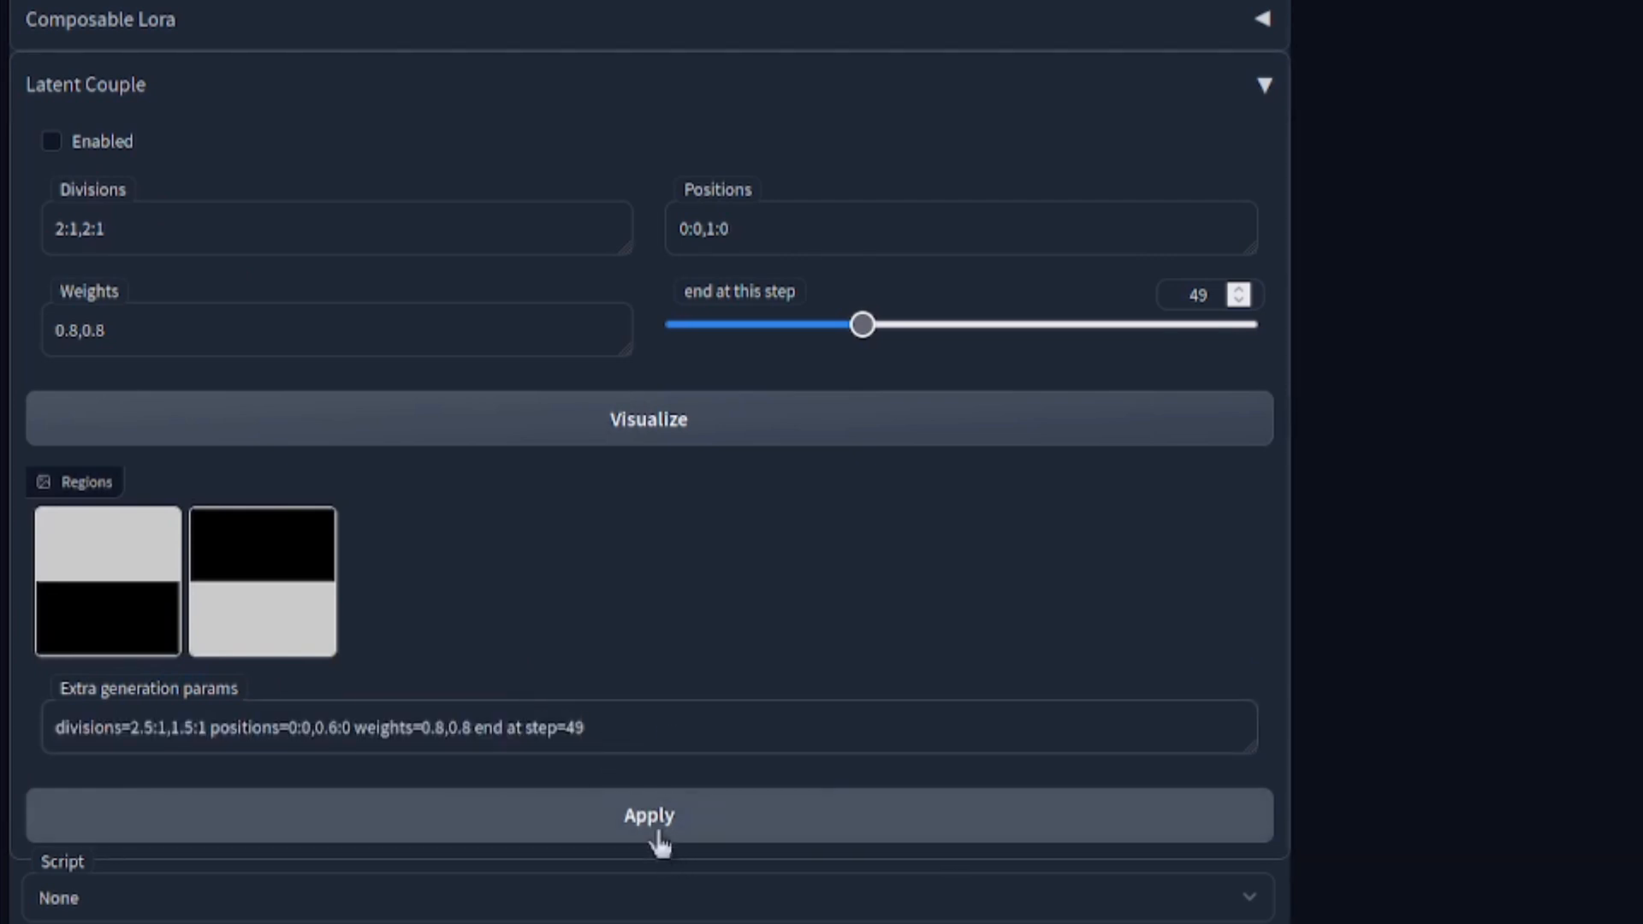
left_click(660, 842)
left_click(659, 451)
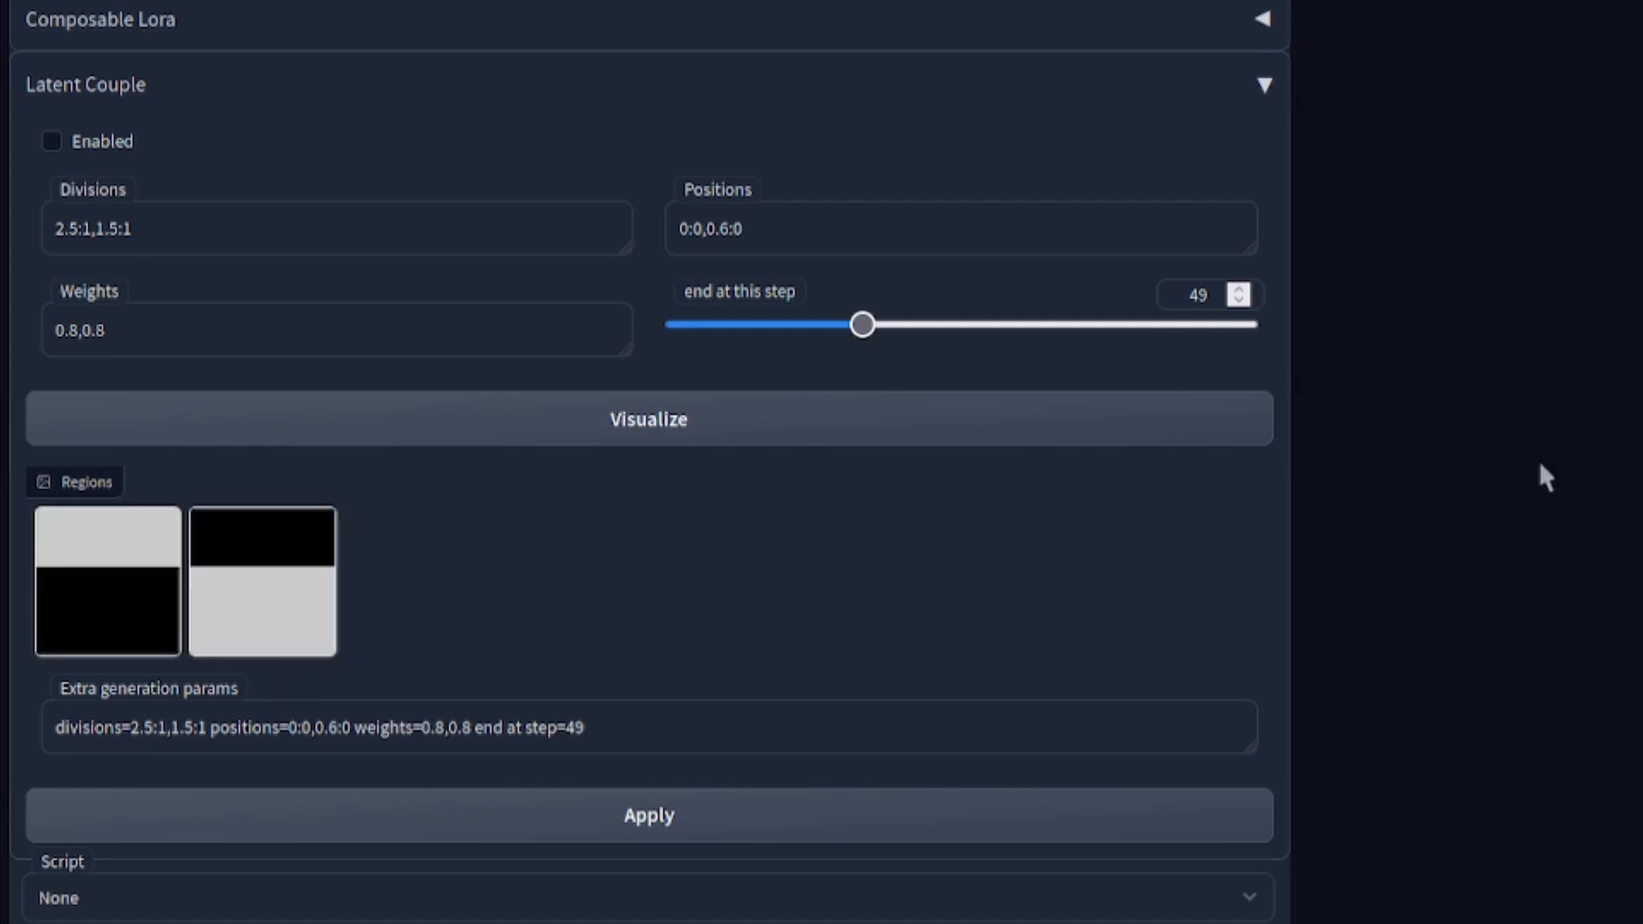
- Apply the Latent Couple parameters divisions=1.5:2,2:0.5 positions=0.5:0,1:0.3 weights=0.8,0.8 end at step=49 and visualize the regions
left_click(631, 724)
key("ctrl+a")
type("divisions=1.5:2,2:0.5 positions=0.5:0,1:0.3 weights=0.8,0.8 end at step=49")
left_click(579, 836)
left_click(571, 441)
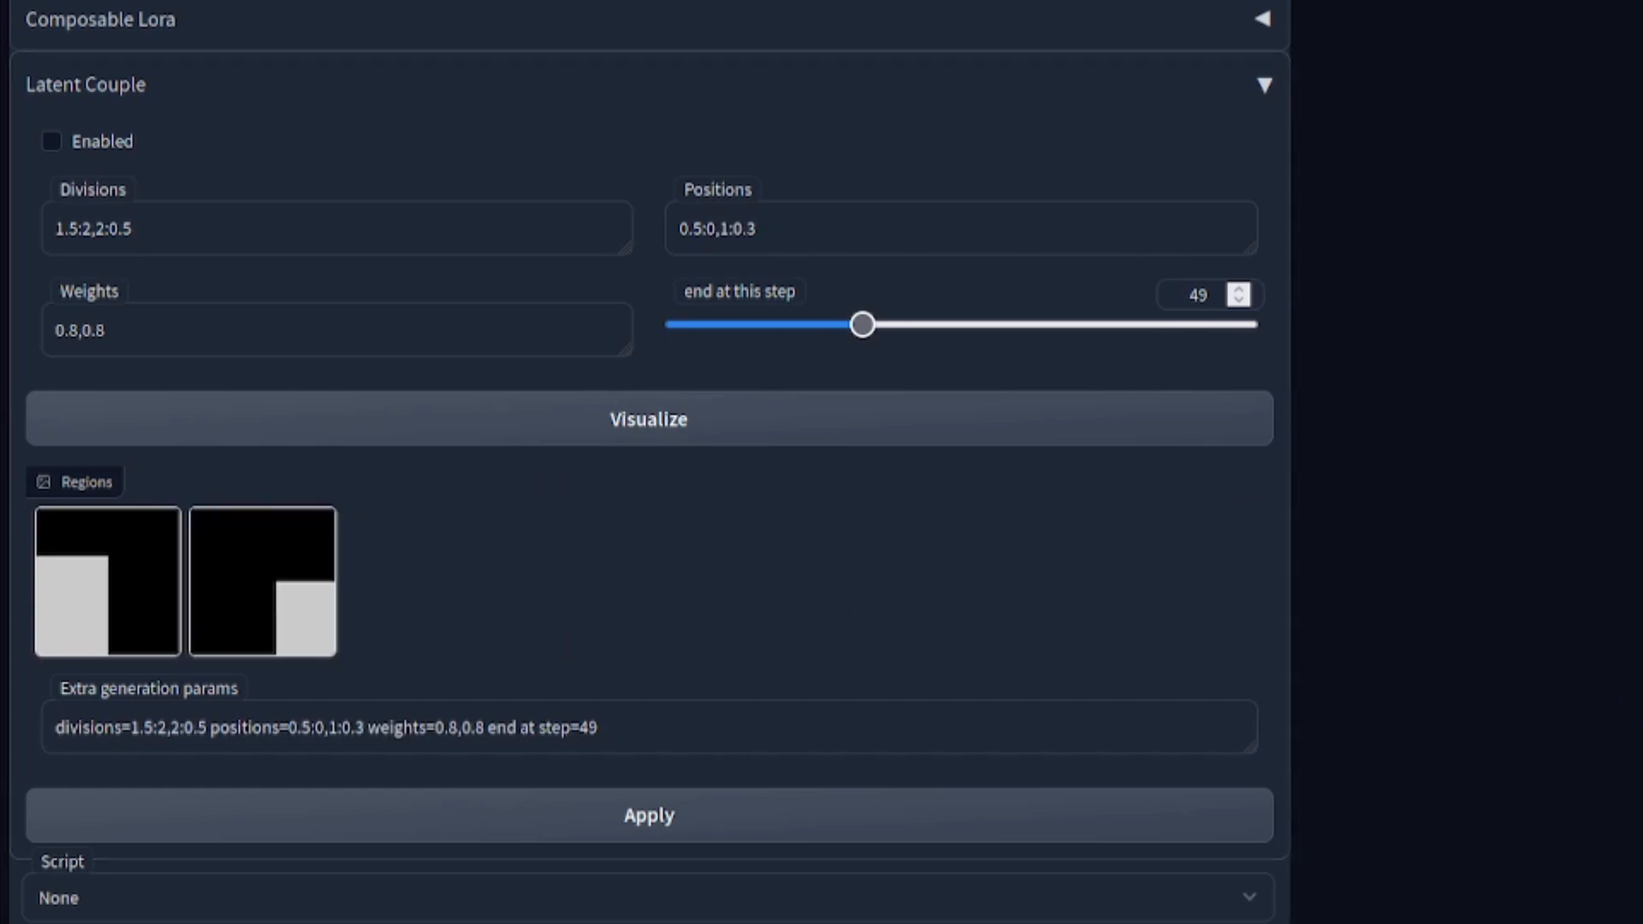
- Apply the Latent Couple parameters divisions=1:2,1:2 positions=0:0,0:1 weights=1,1 end at step=24 and visualize the regions
left_click(560, 727)
key("ctrl+a")
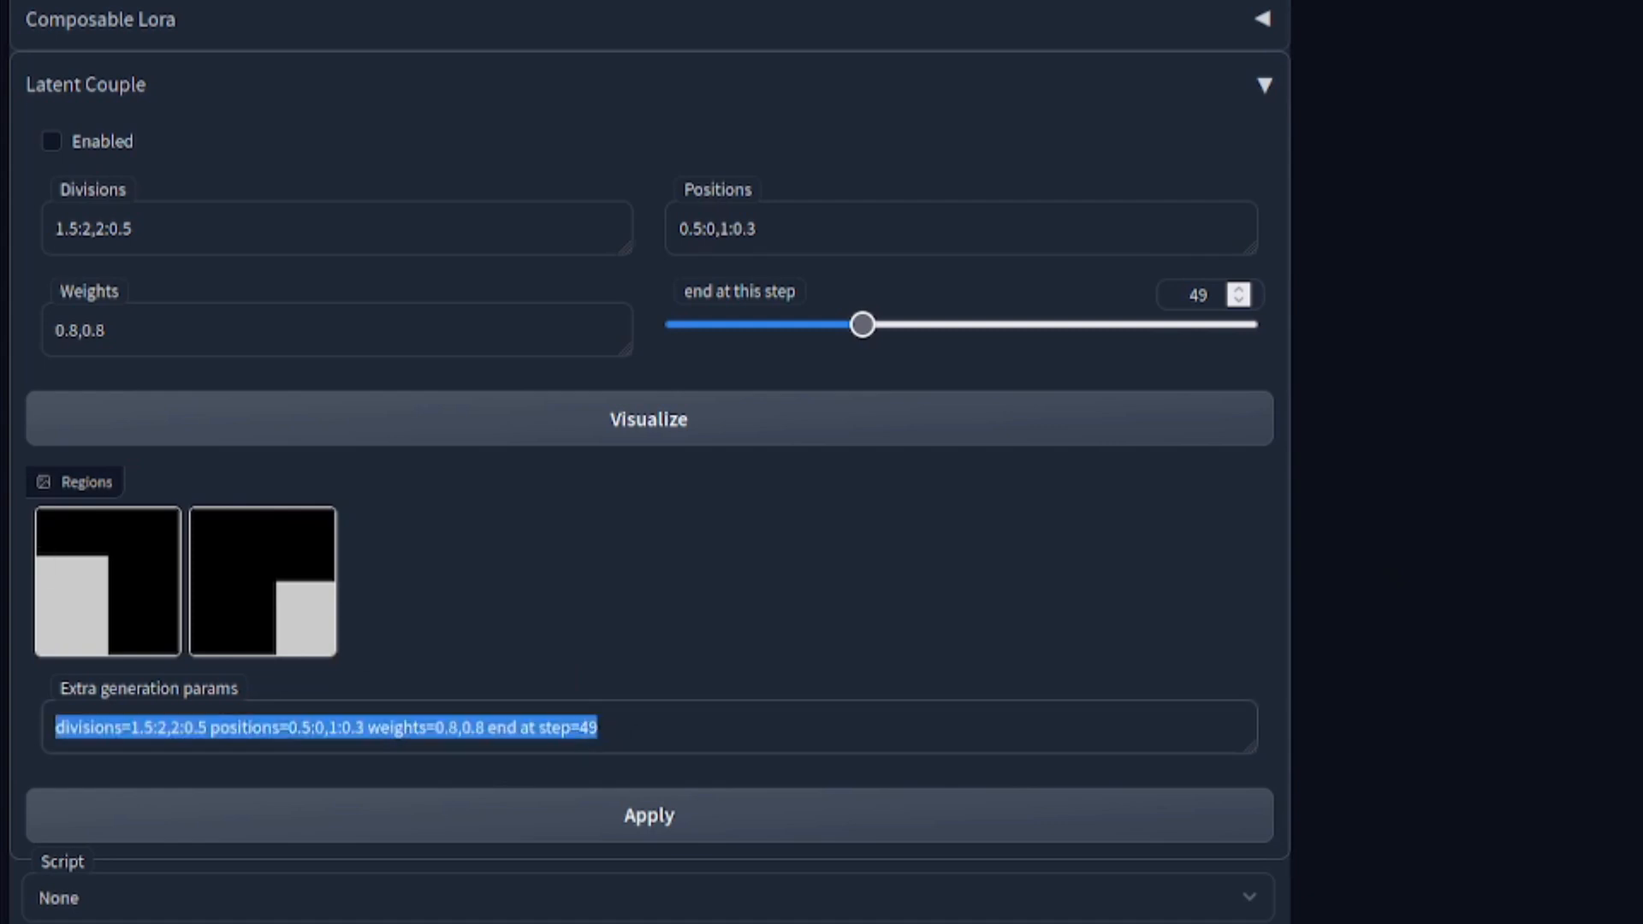
type("divisions=1:2,1:2 positions=0:0,0:1 weights=1,1 end at step=24")
left_click(580, 841)
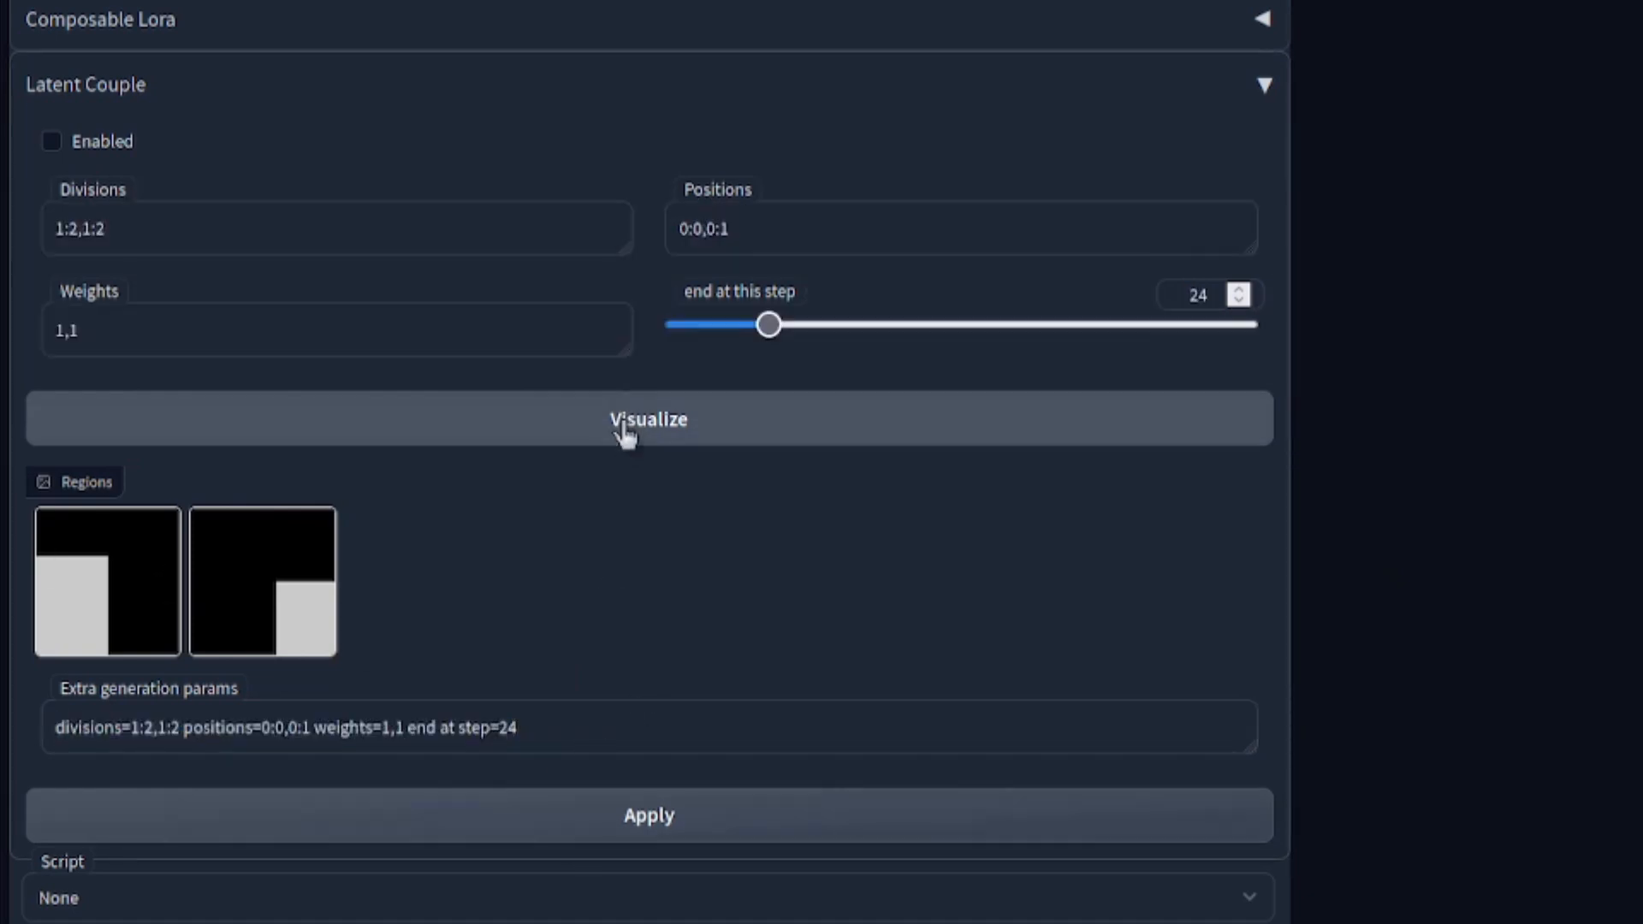
left_click(624, 432)
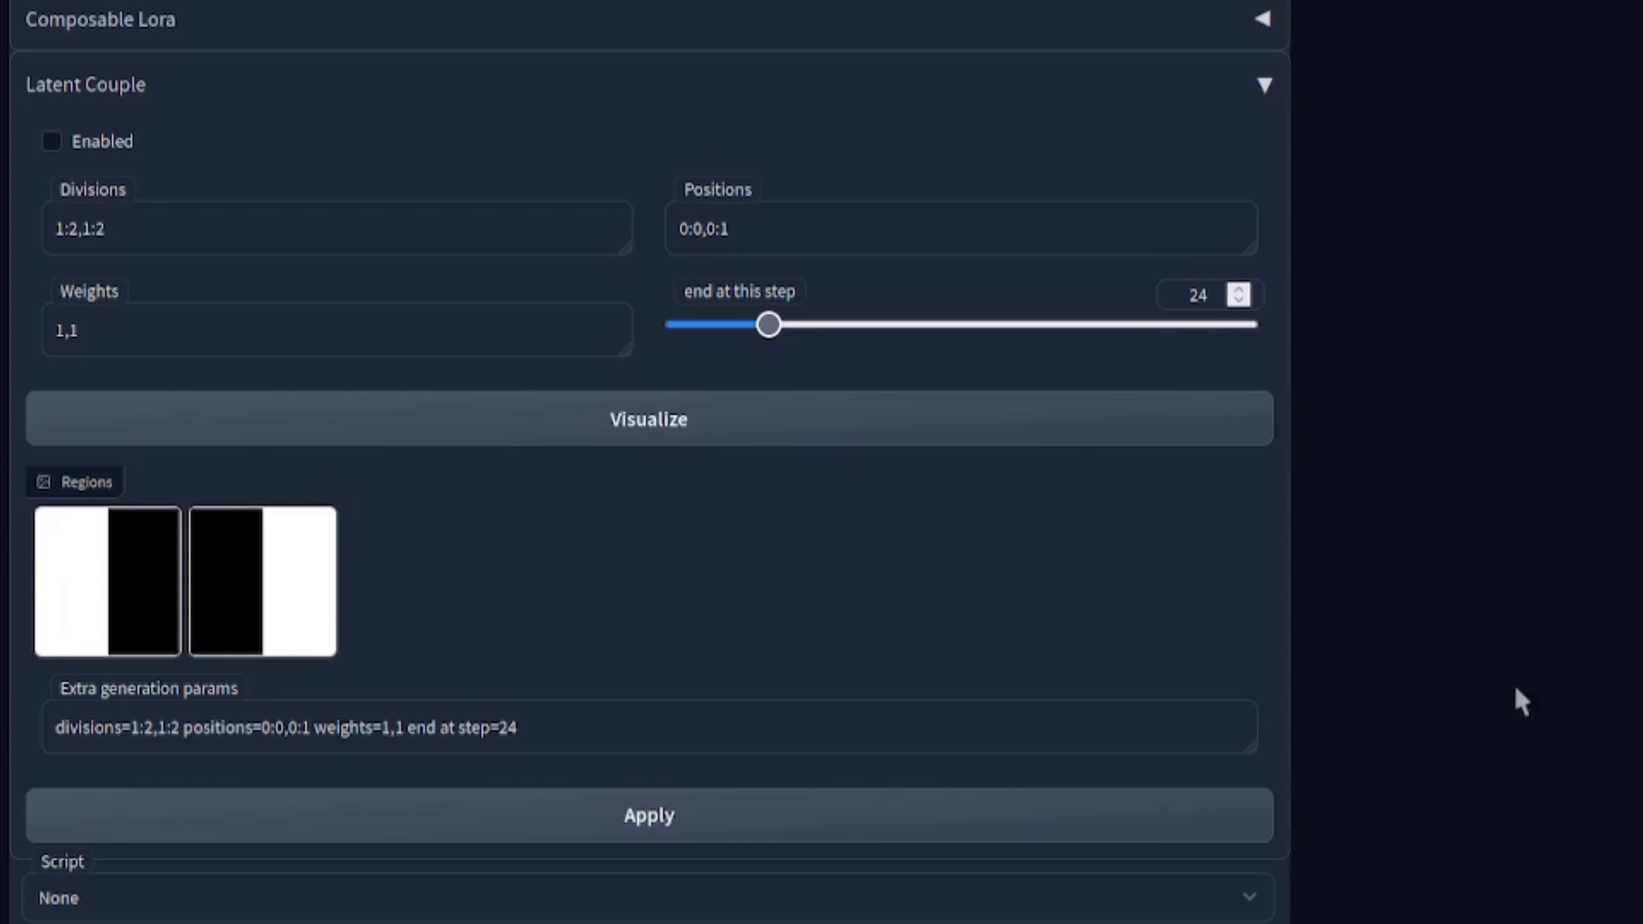
- Examine the input images of ControlNet models 0 and 1, and compare the generated image with its two canny edge maps
scroll(1512, 681, "up", 10)
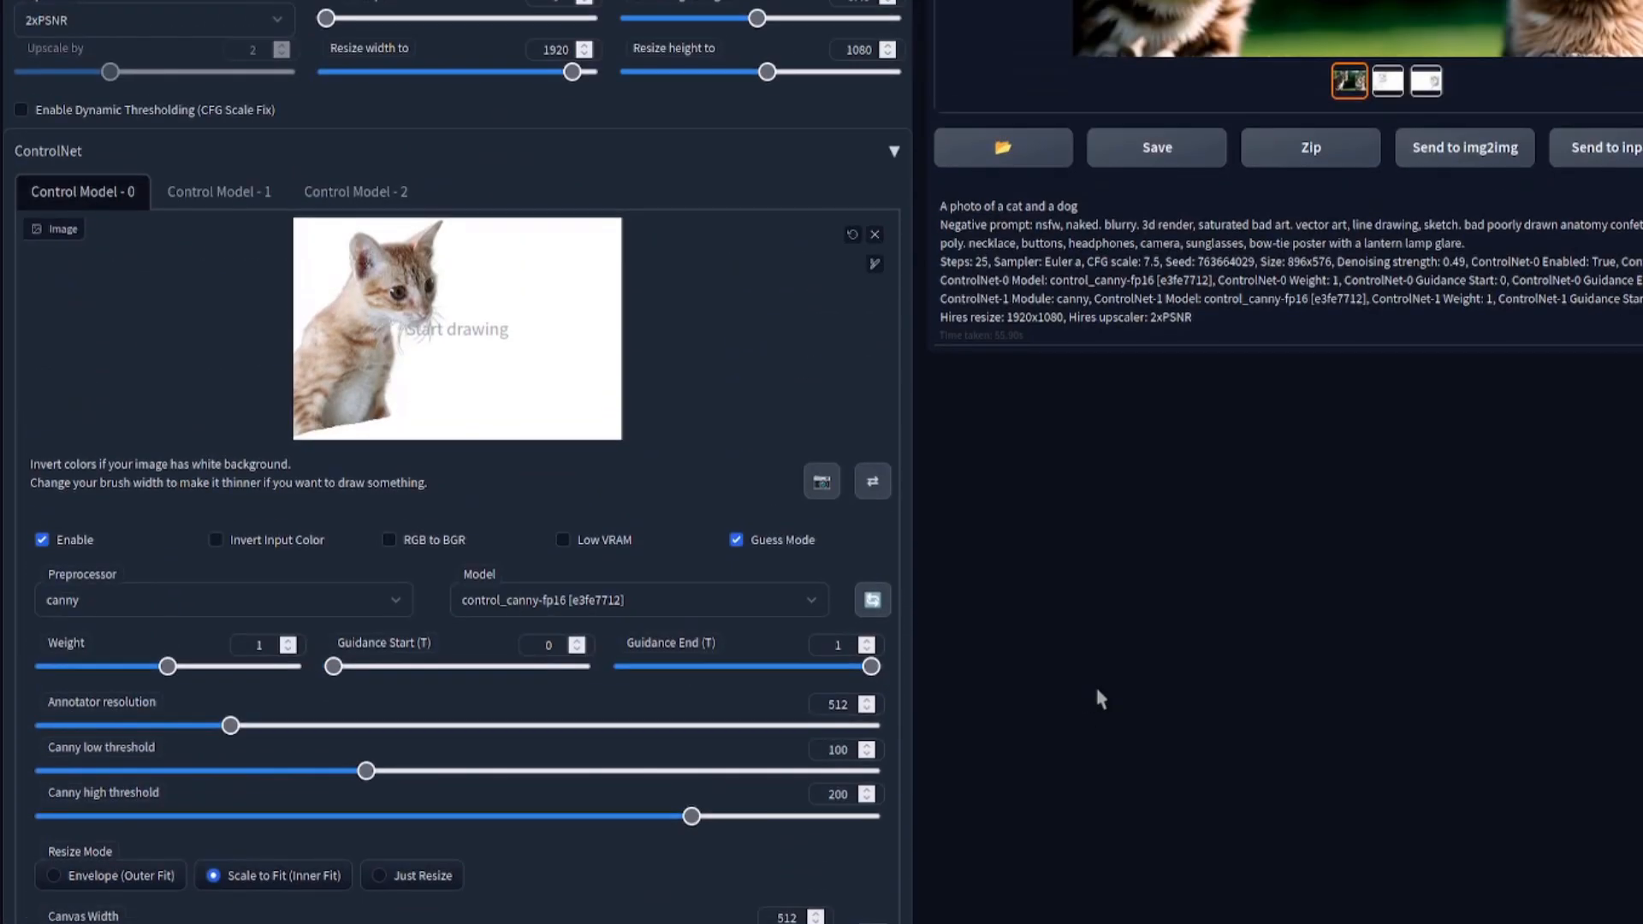
scroll(1101, 699, "down", 1)
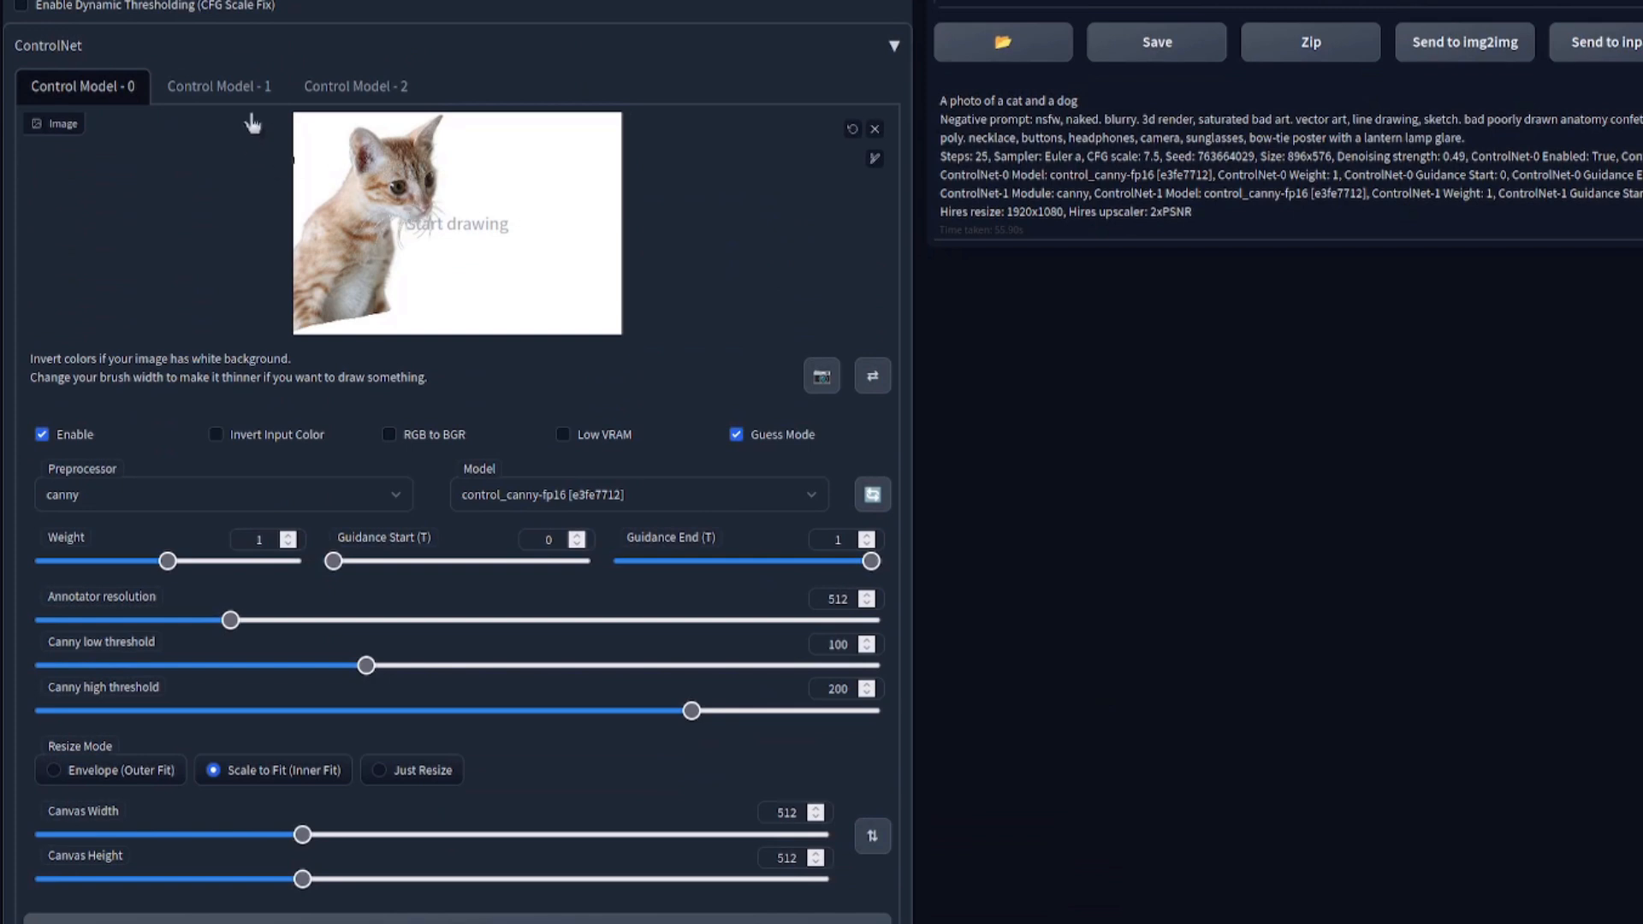
left_click(219, 86)
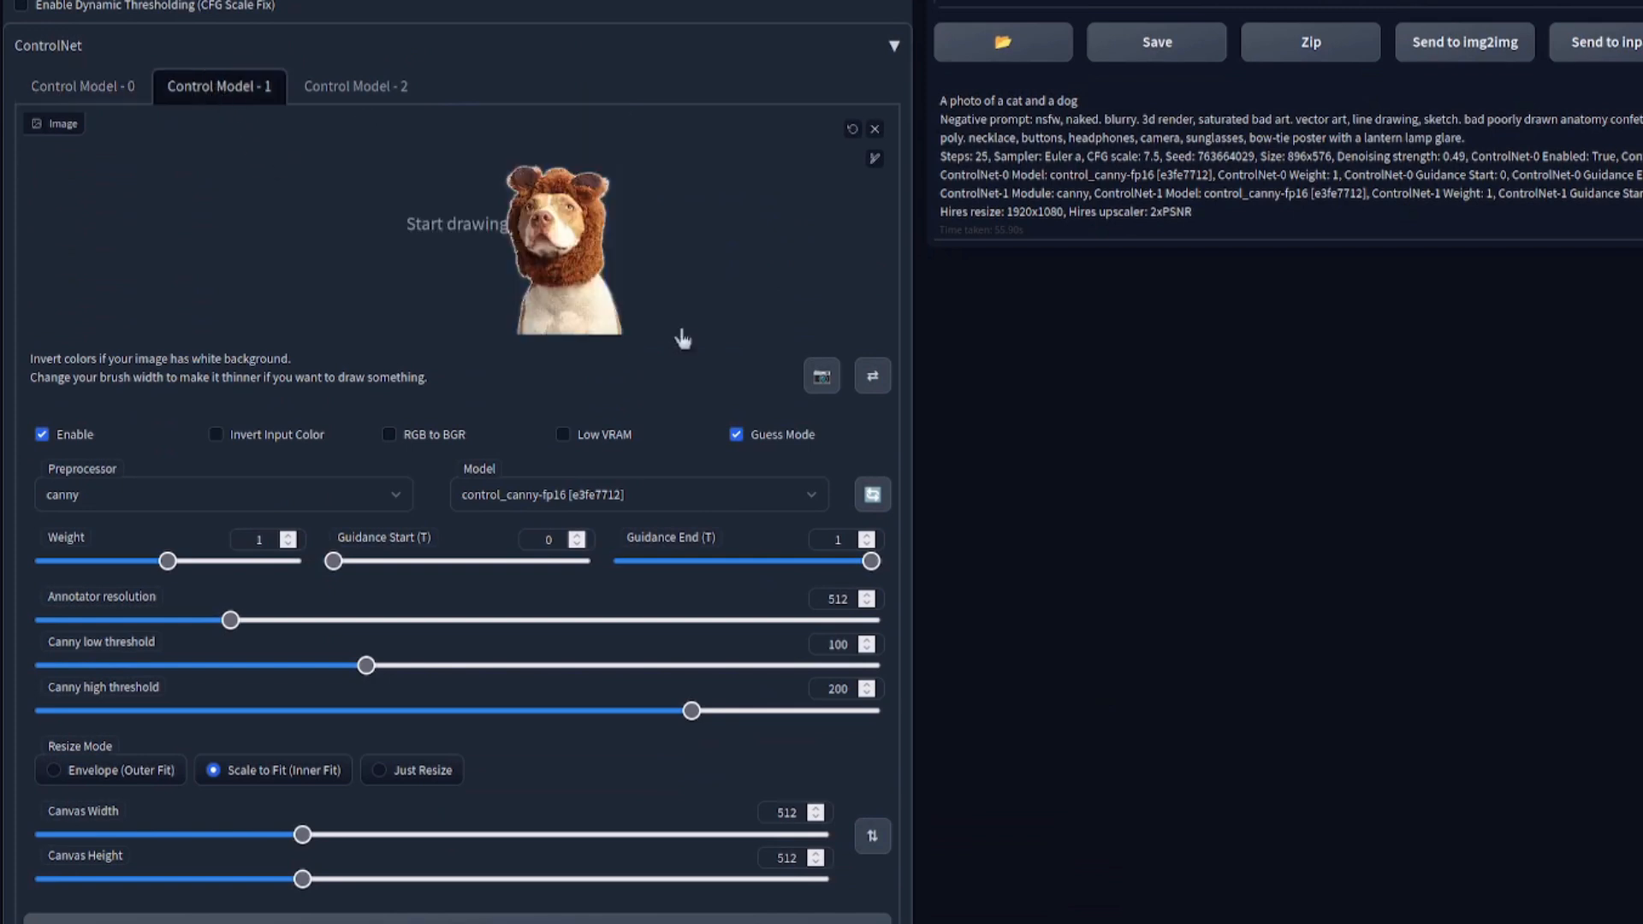
left_click(94, 86)
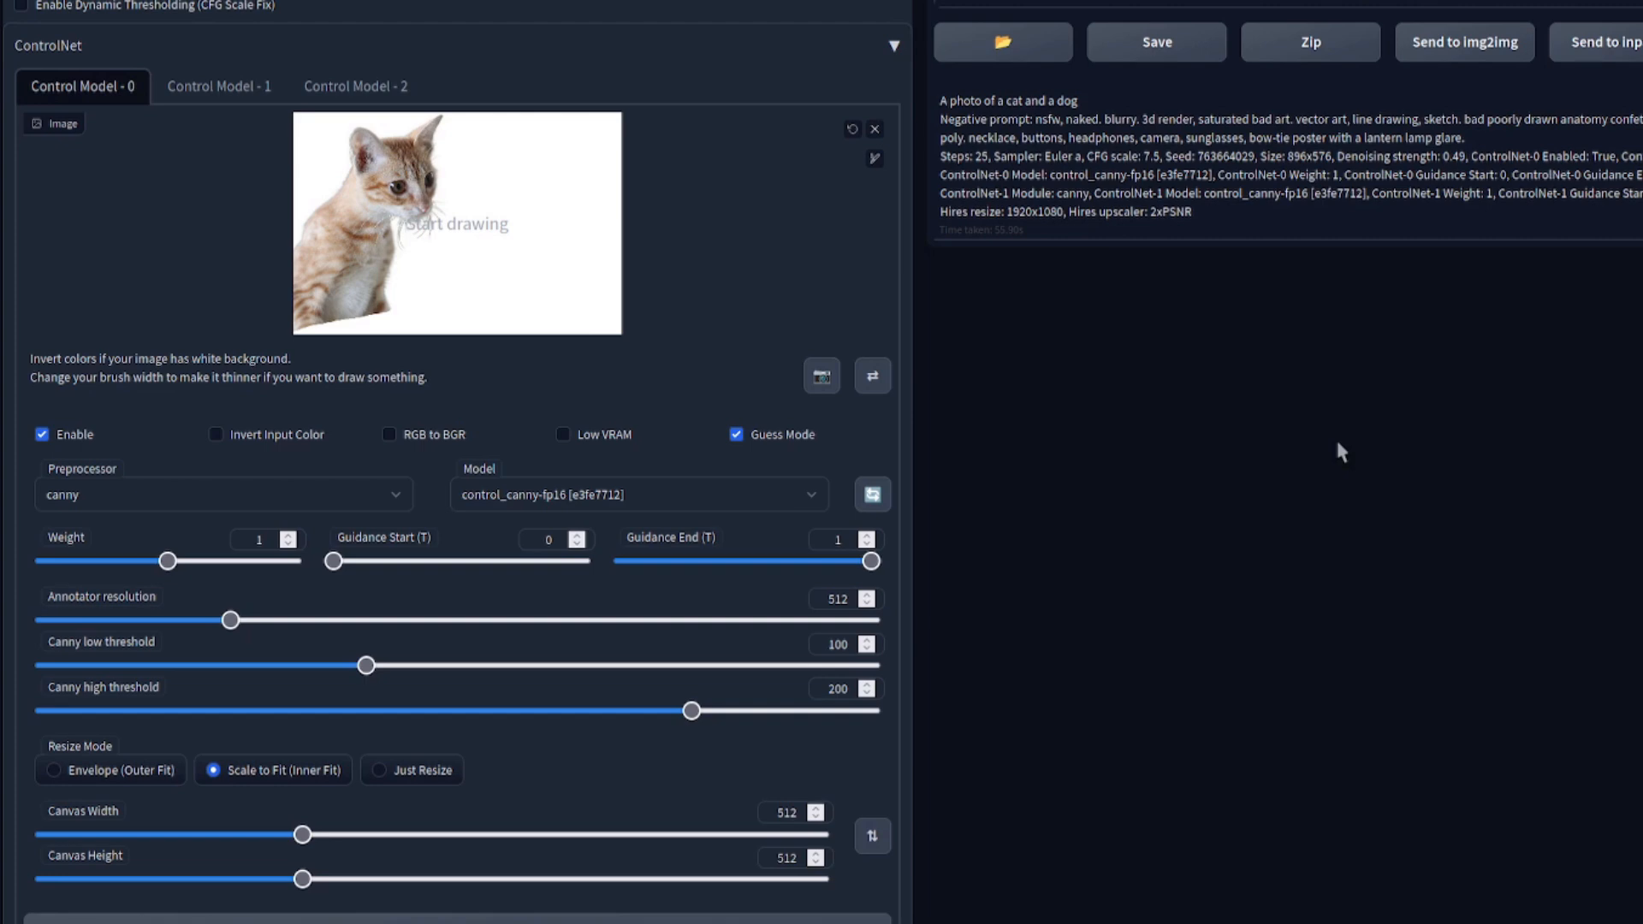
scroll(1337, 444, "up", 4)
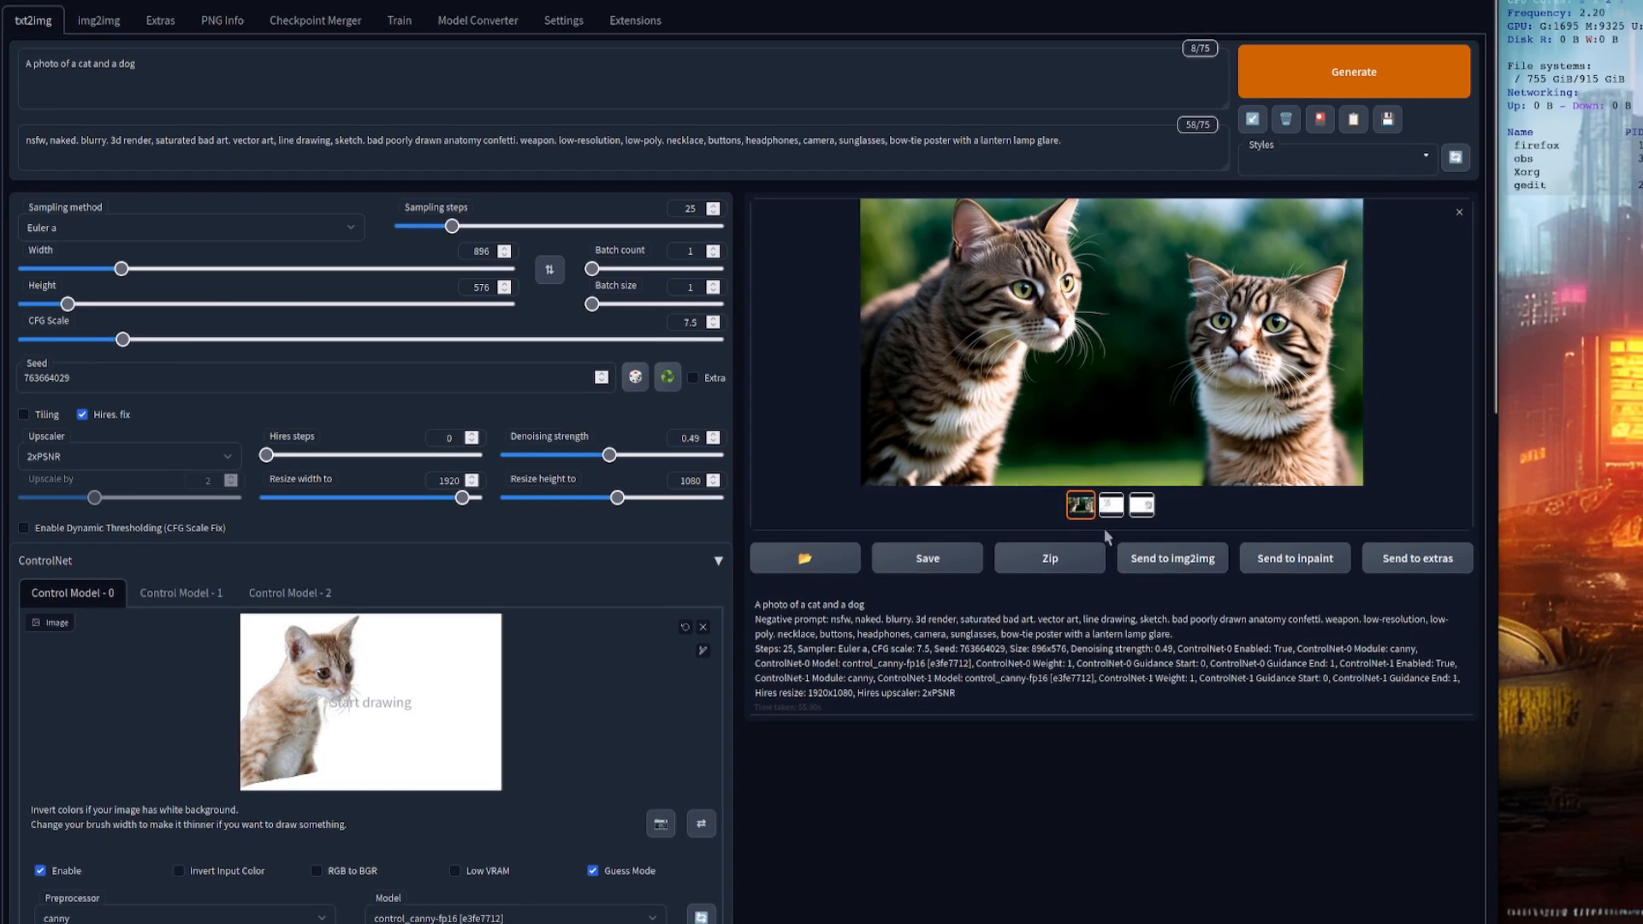
left_click(1139, 512)
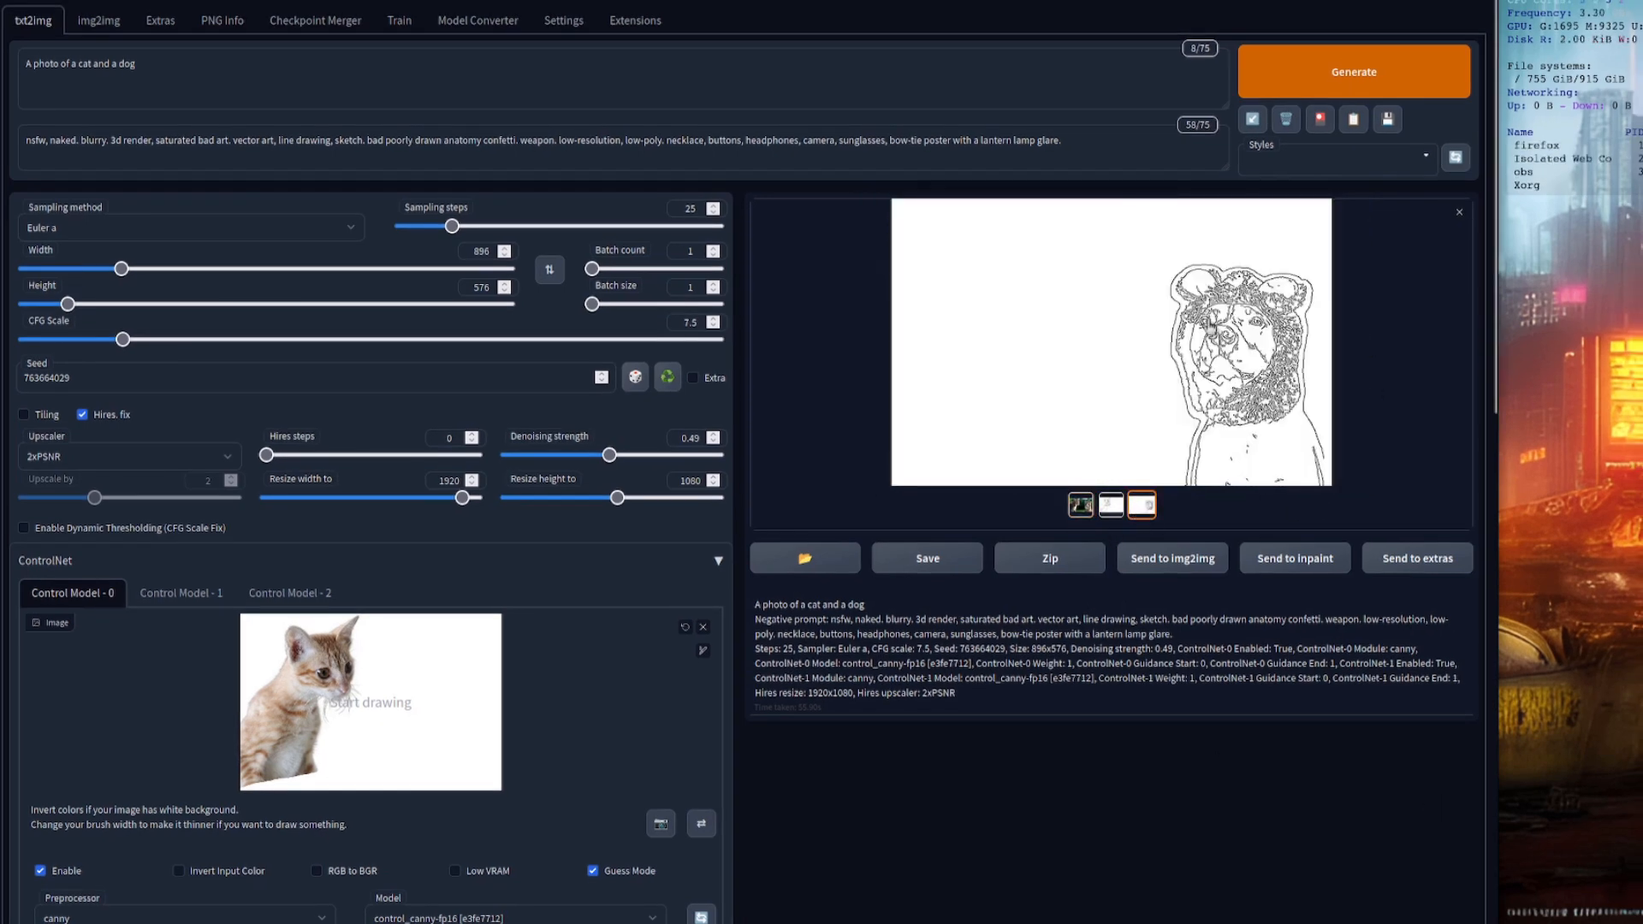
left_click(1109, 511)
left_click(1081, 506)
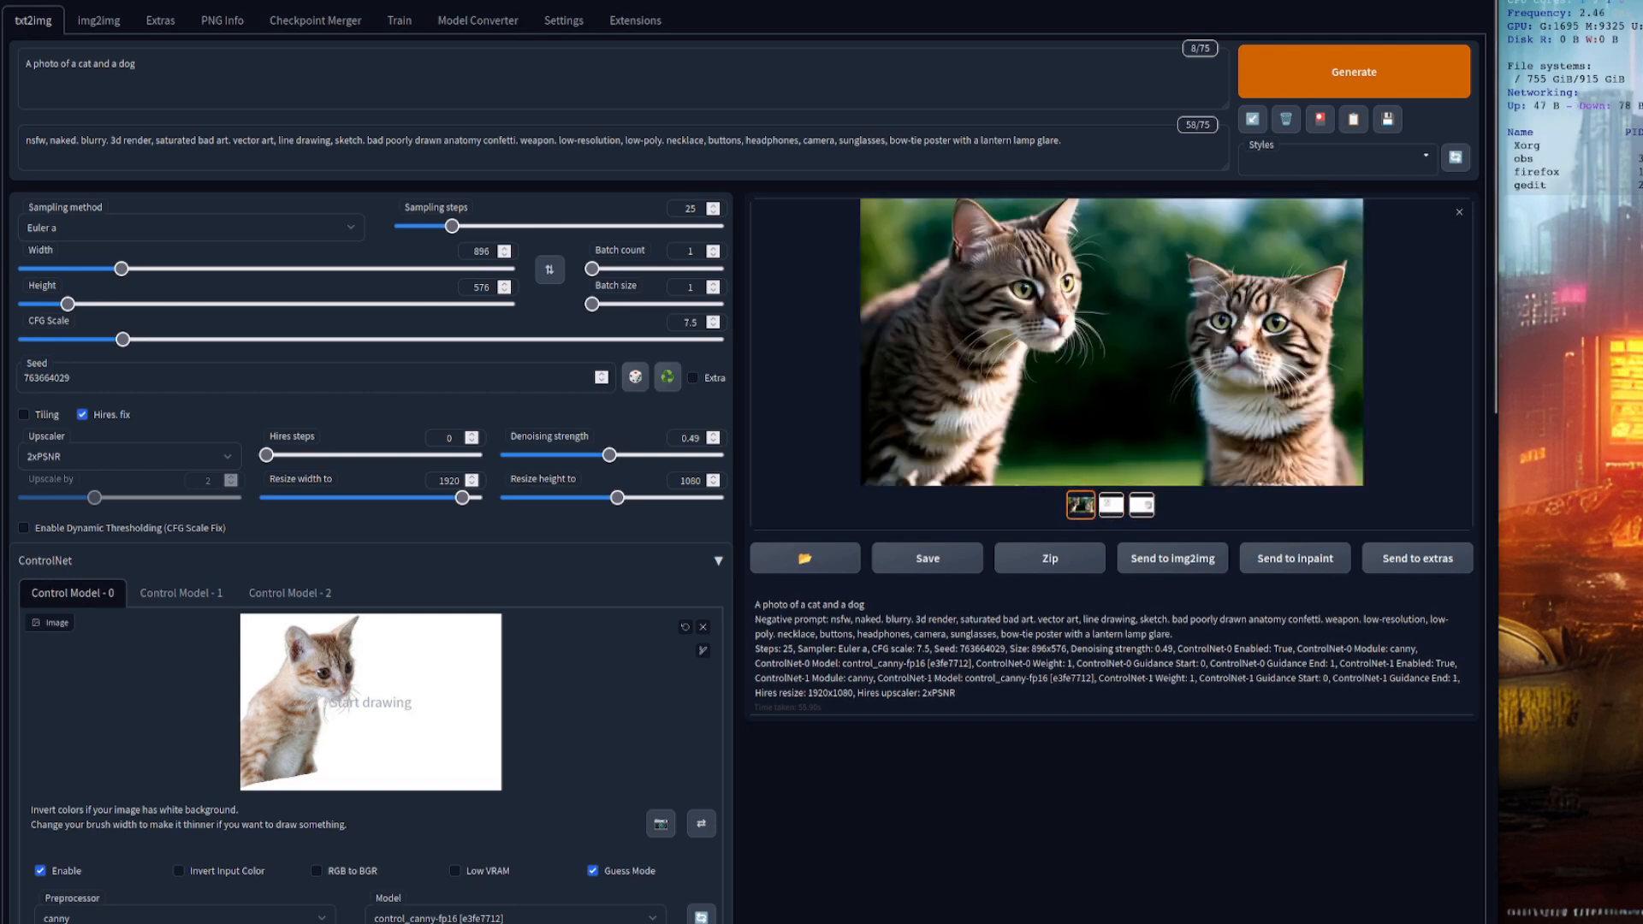
- Enable Latent Couple and generate the image with the existing cat and dog prompt
scroll(1074, 701, "down", 8)
scroll(875, 699, "down", 3)
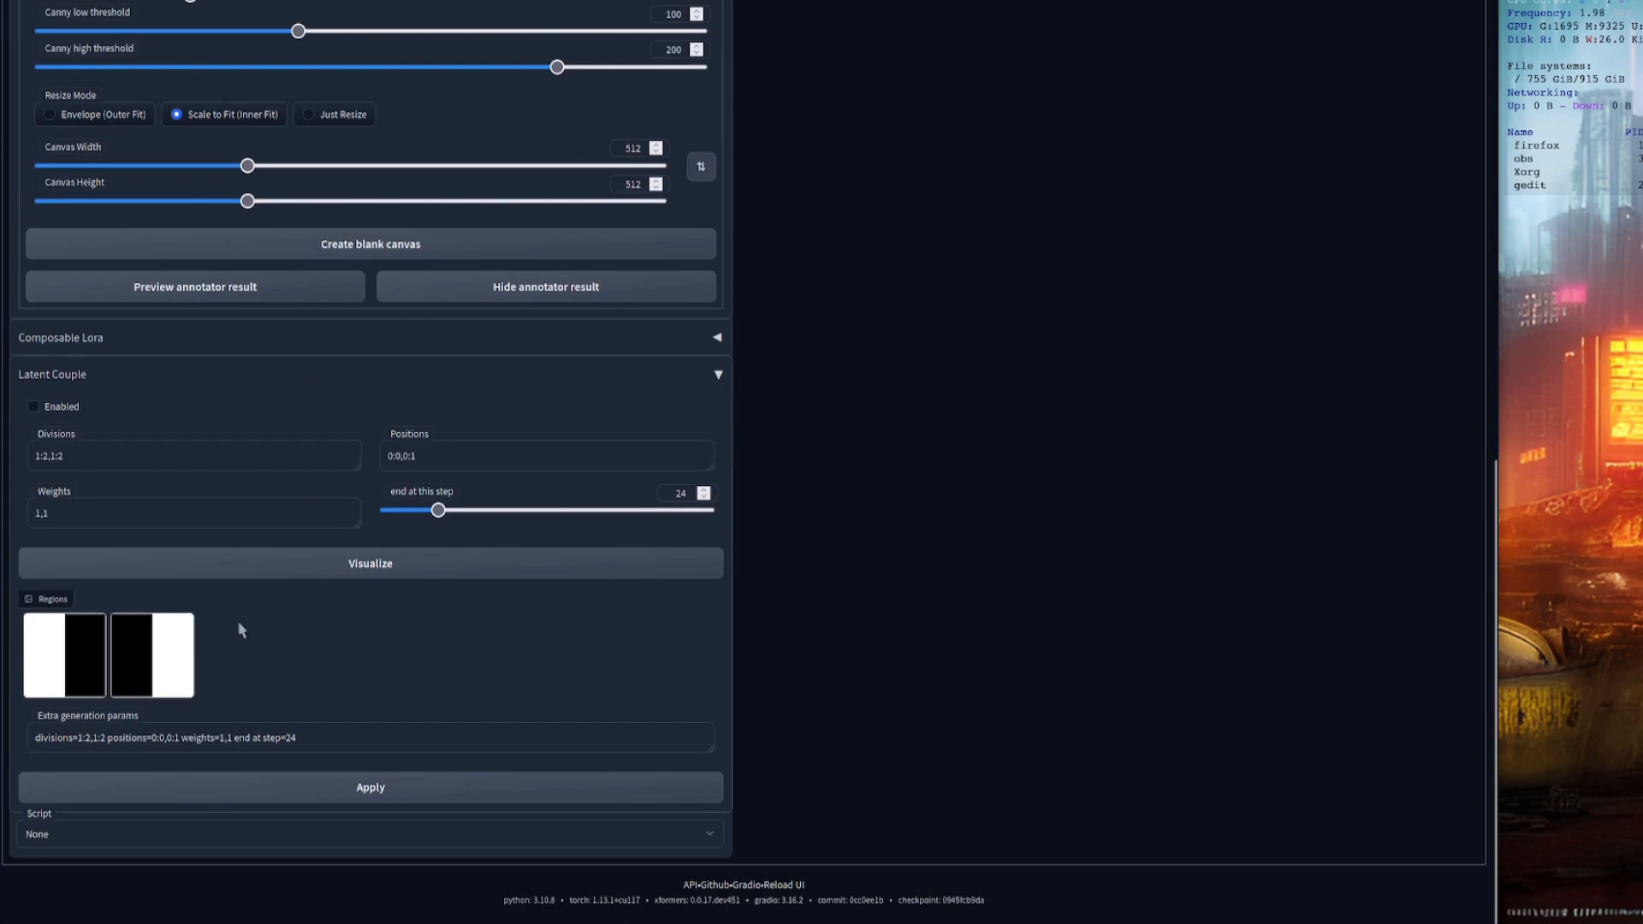
left_click(32, 409)
scroll(1071, 673, "up", 11)
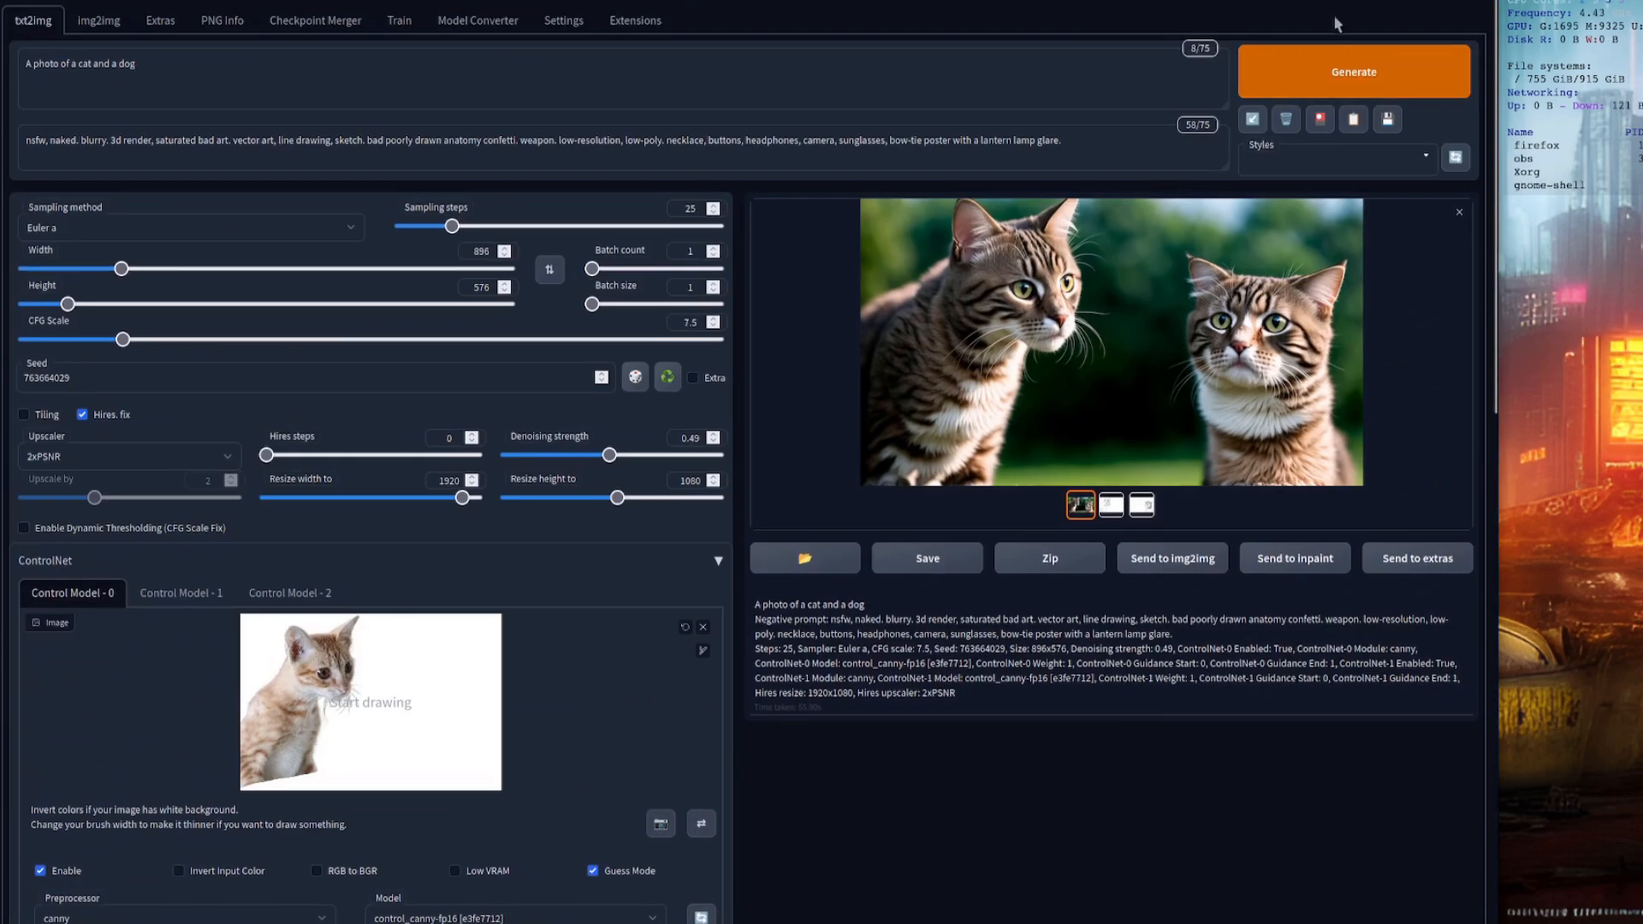
left_click(1334, 62)
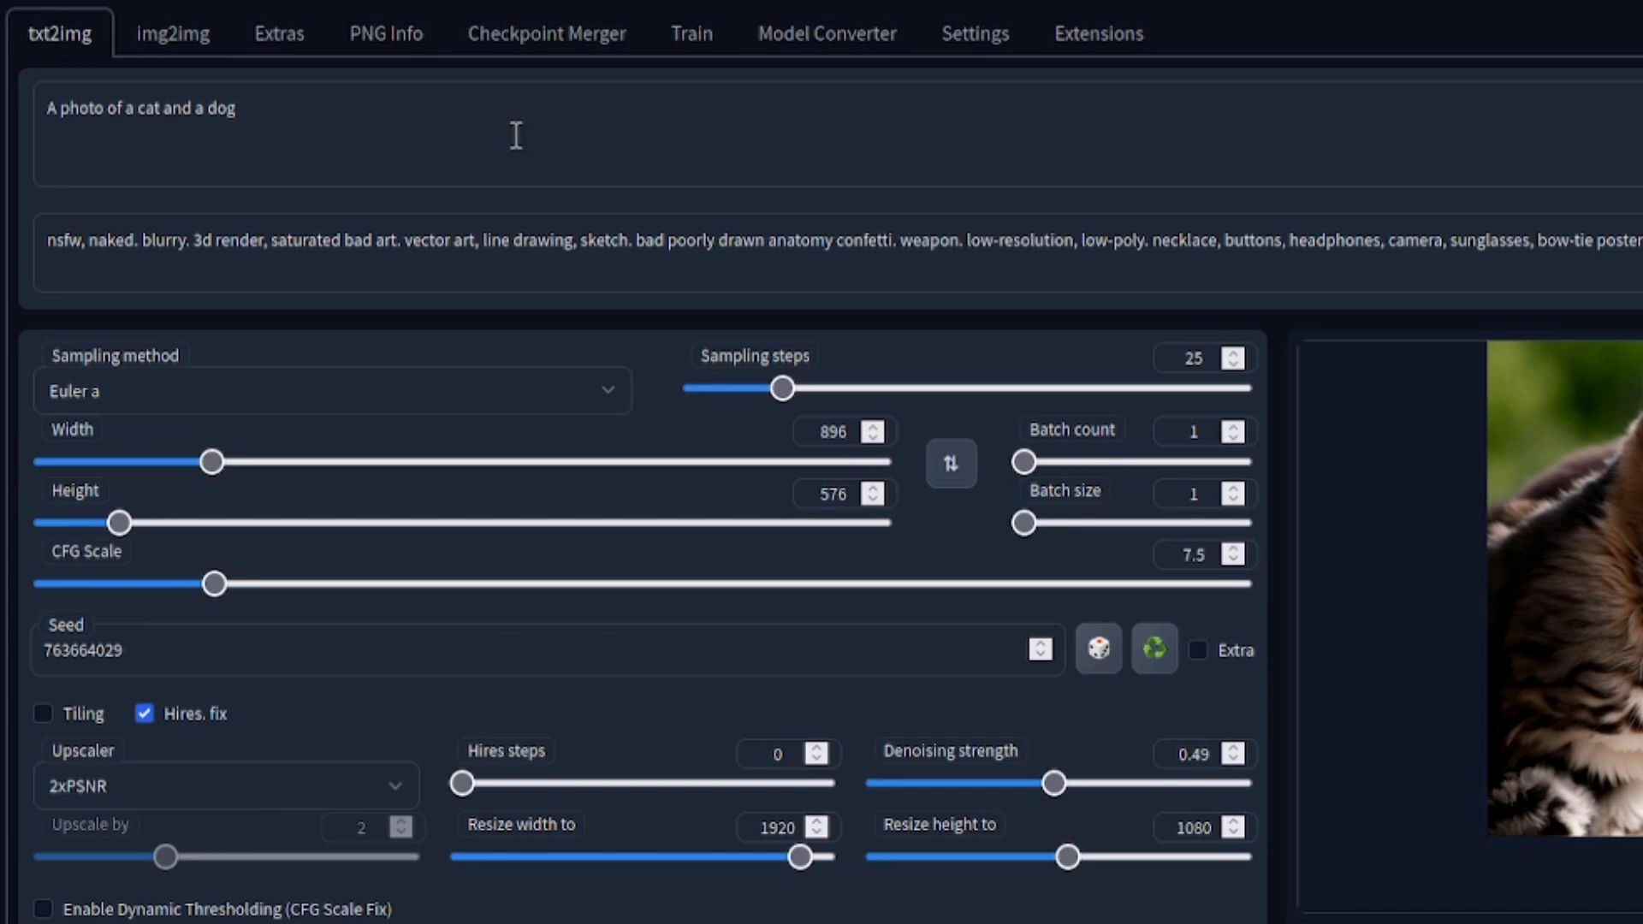
- Change the prompt to "A photo of a cat AND a photo of a dog" and generate the image
key("ctrl+a")
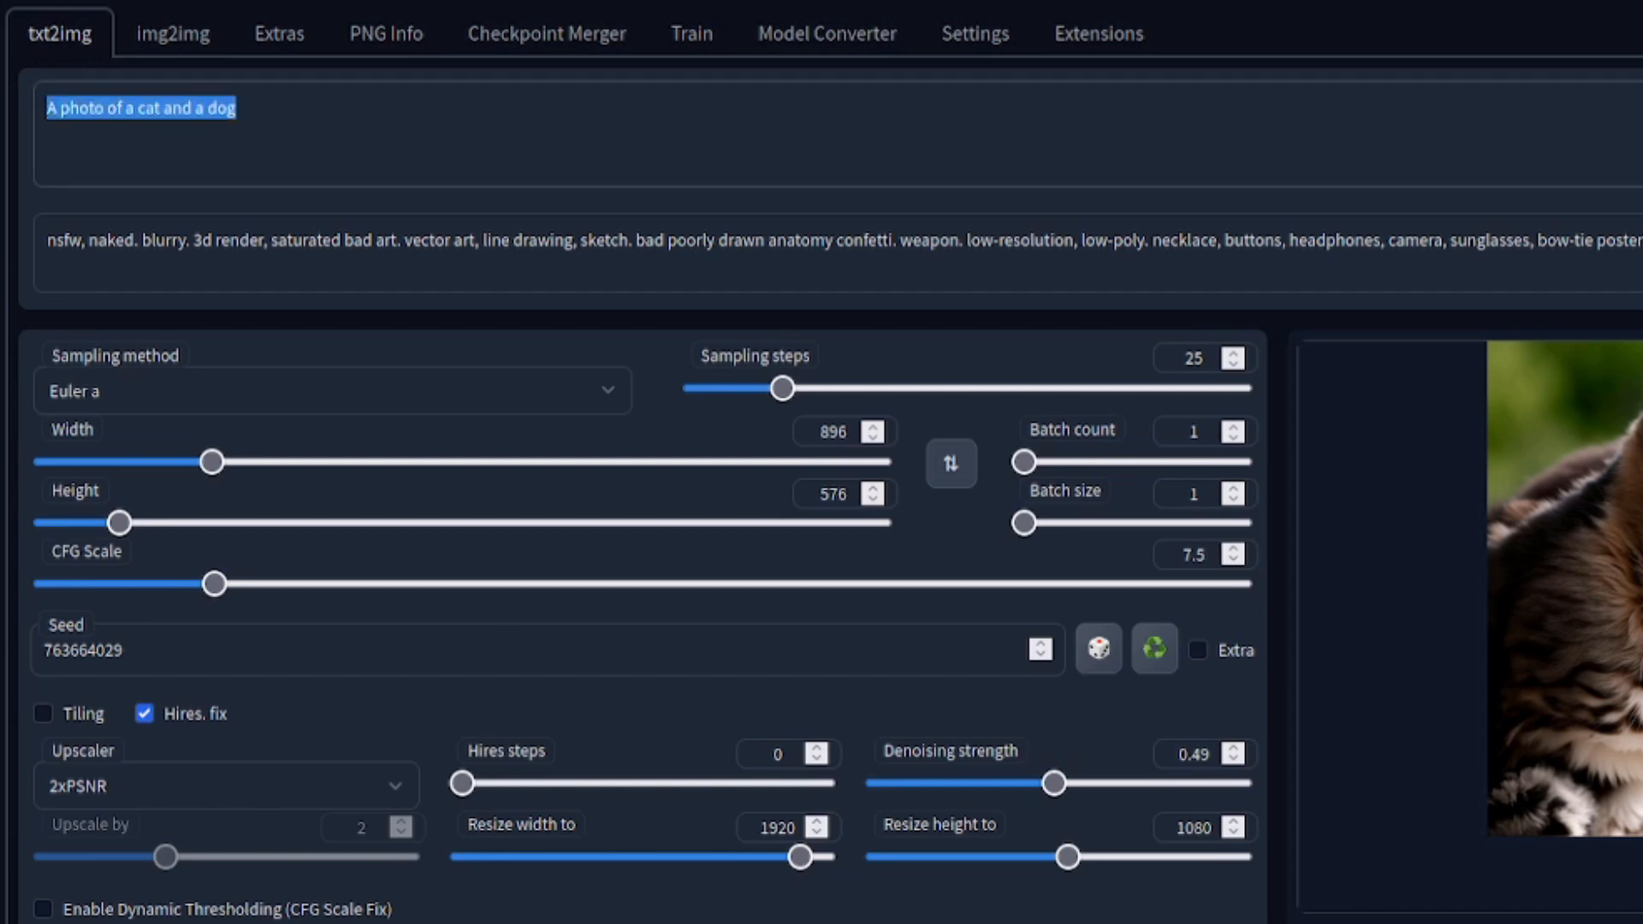
type("A photo of a cat AND a photo of a dog")
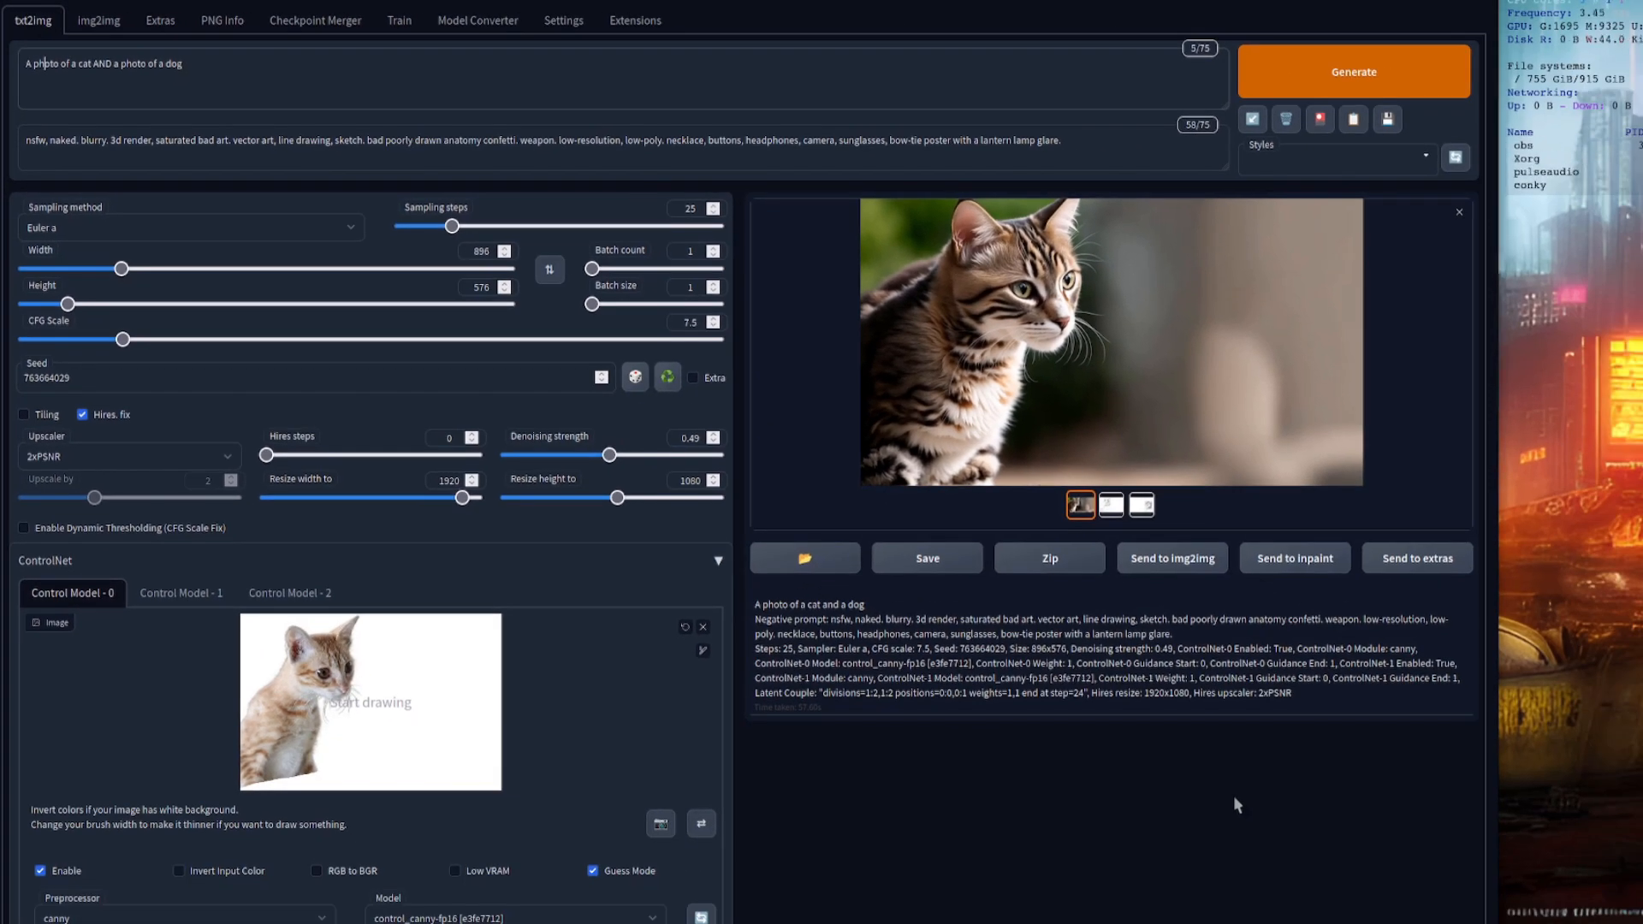
key("End")
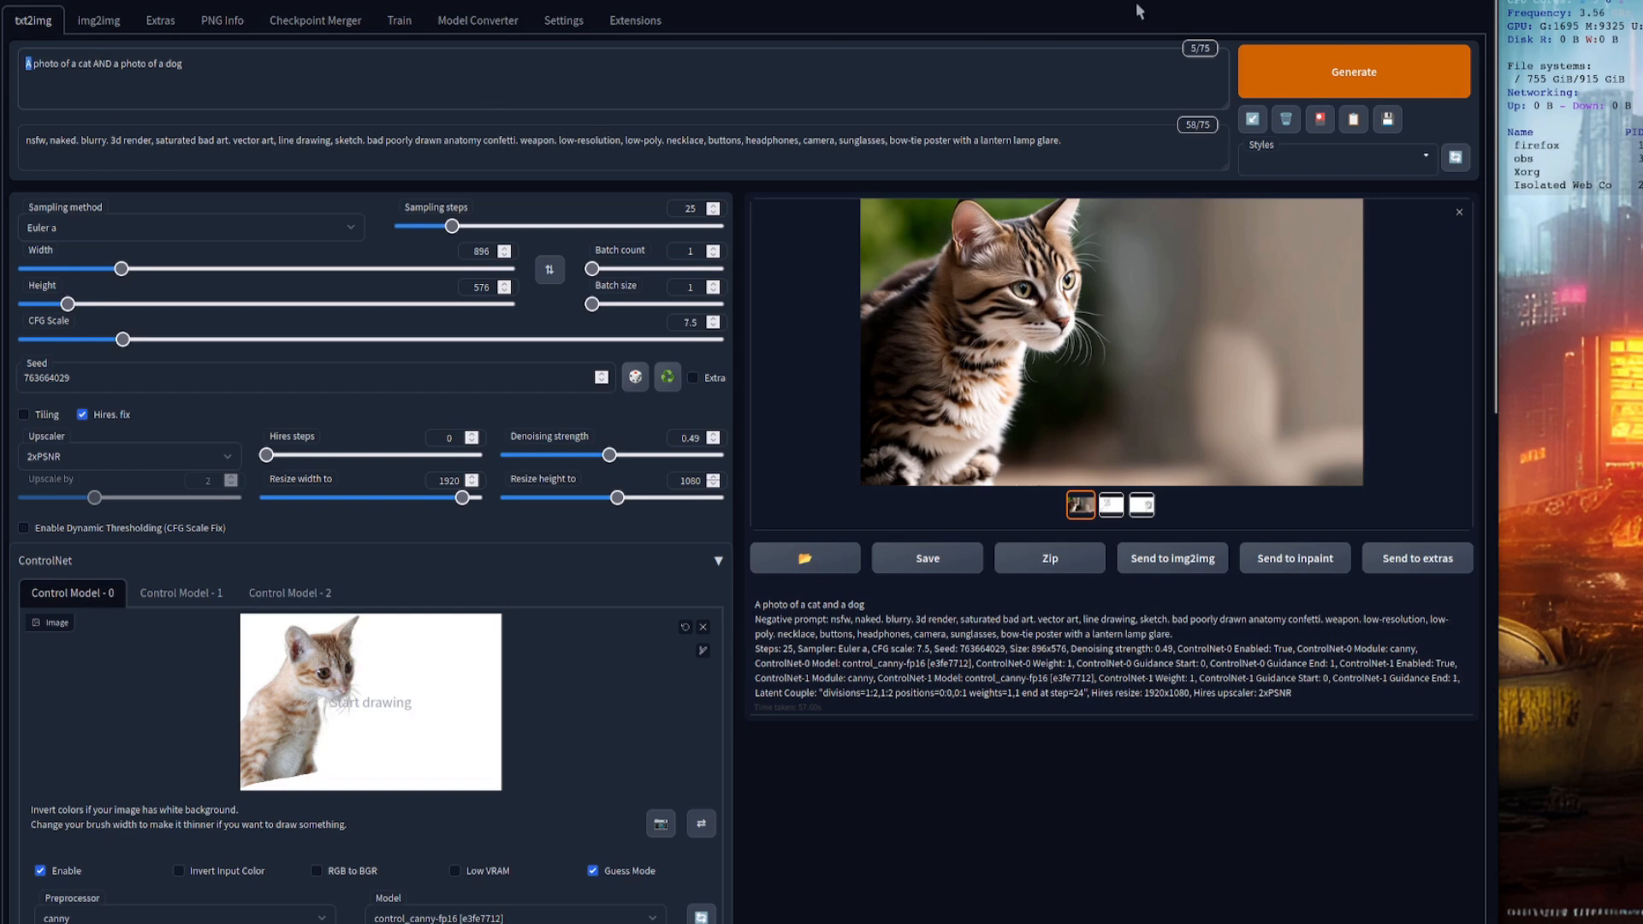
left_click(1292, 57)
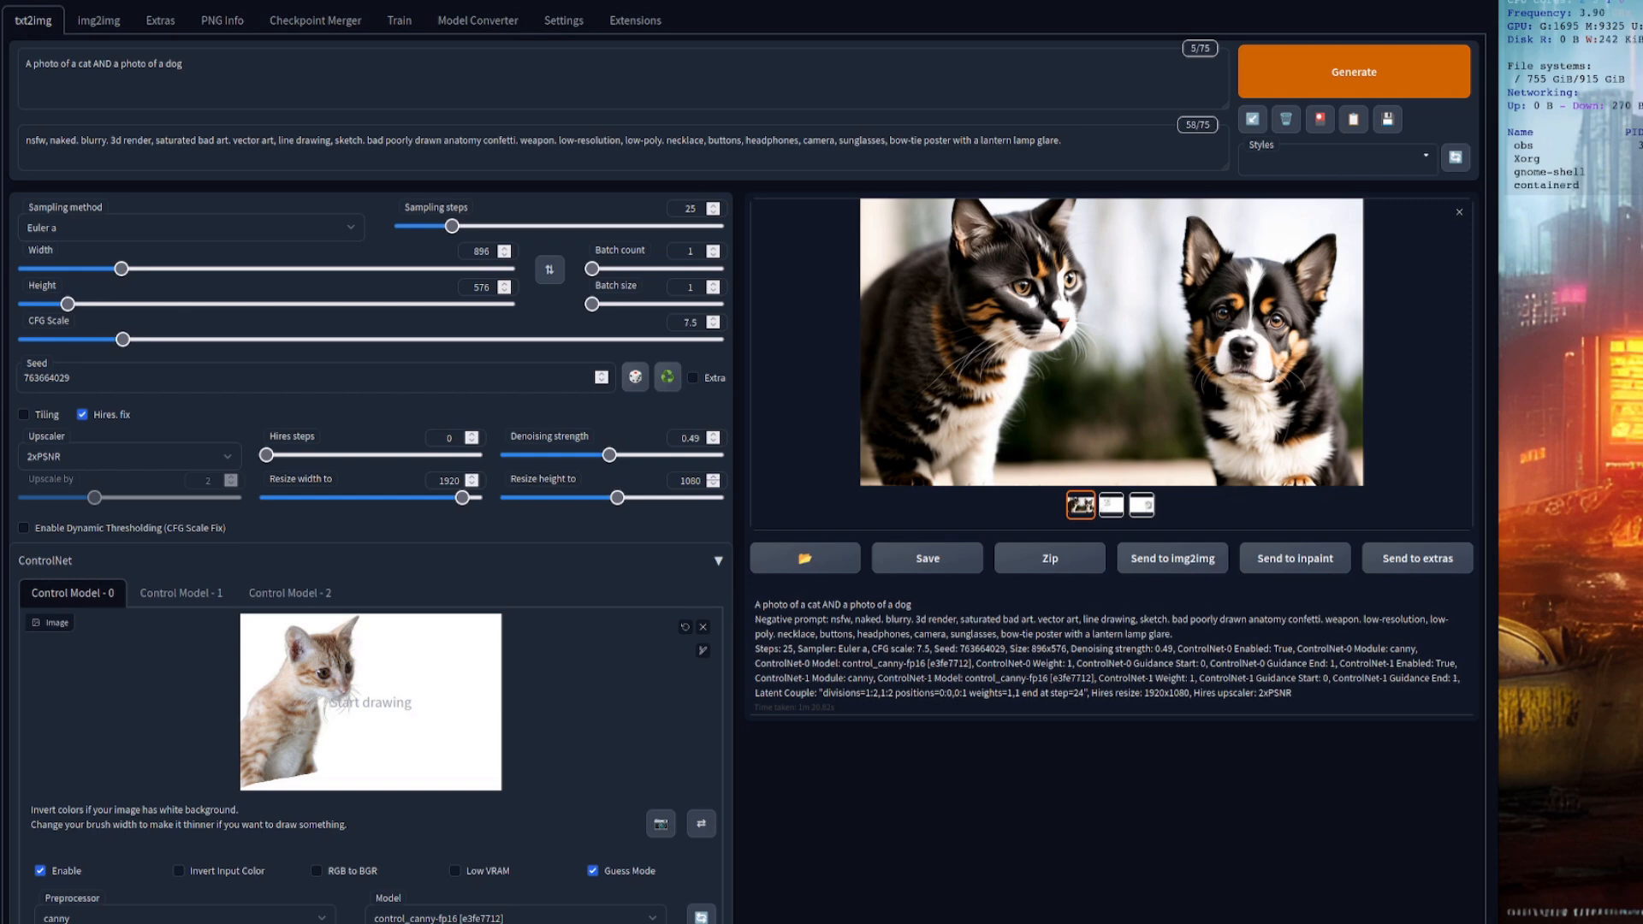
- Replace the prompt with "A photo of a cute terrier dog AND a photo of a furry, ginger tabby cat"
left_click(851, 94)
key("ctrl+a")
key("ctrl+v")
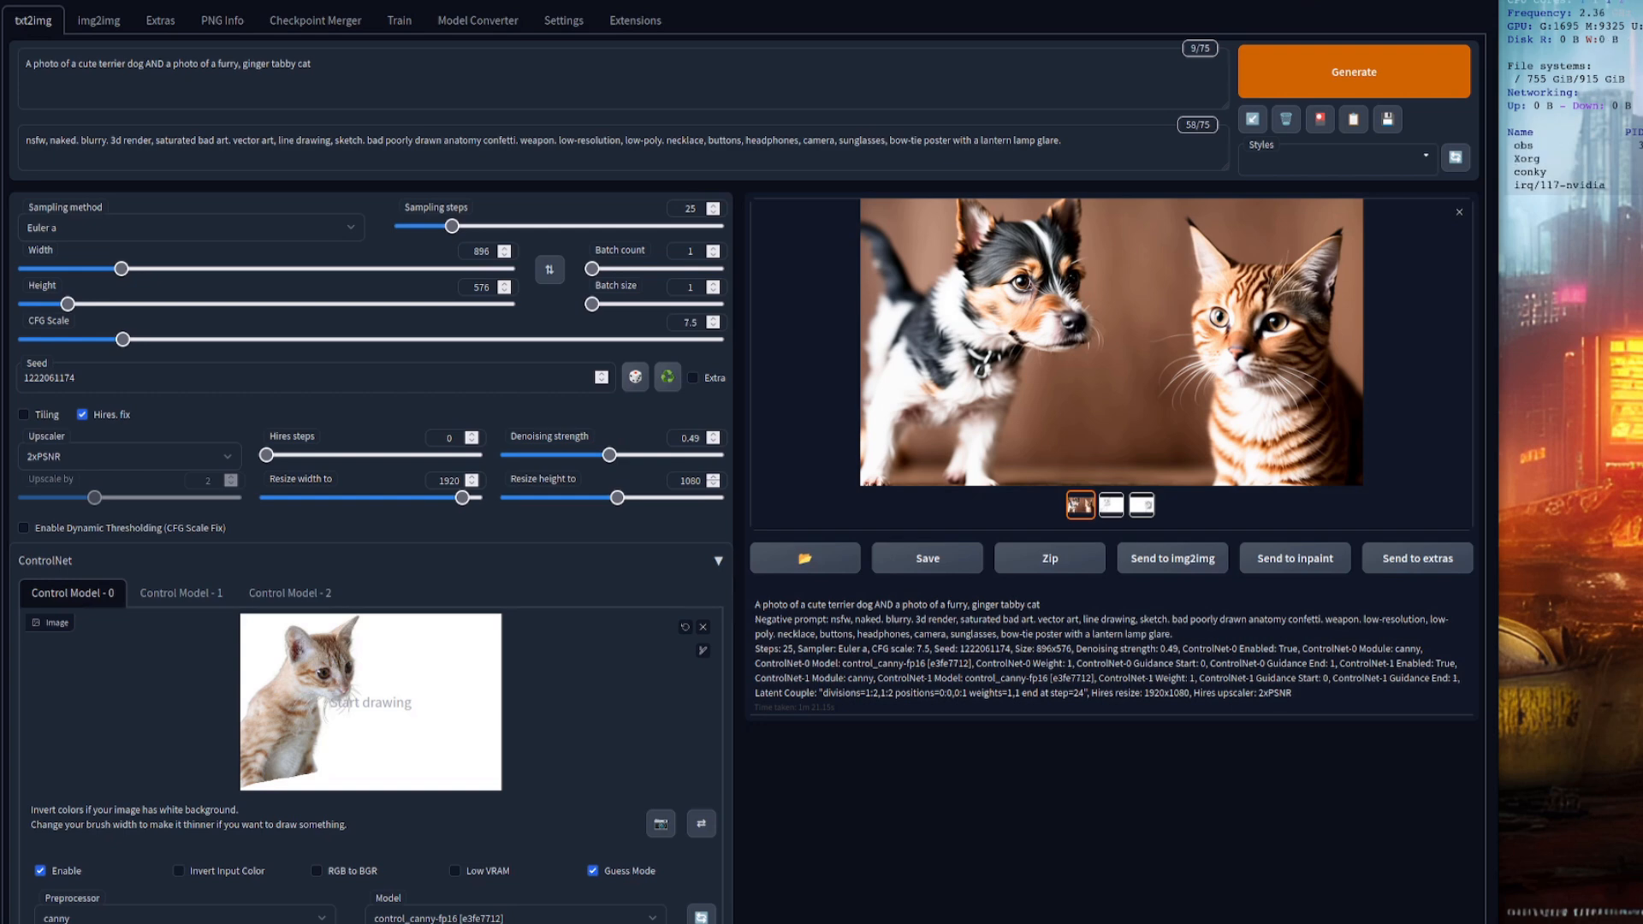
- Enable Composable Lora, leaving its unconditional text encoder and diffusion model options off
scroll(580, 119, "down", 12)
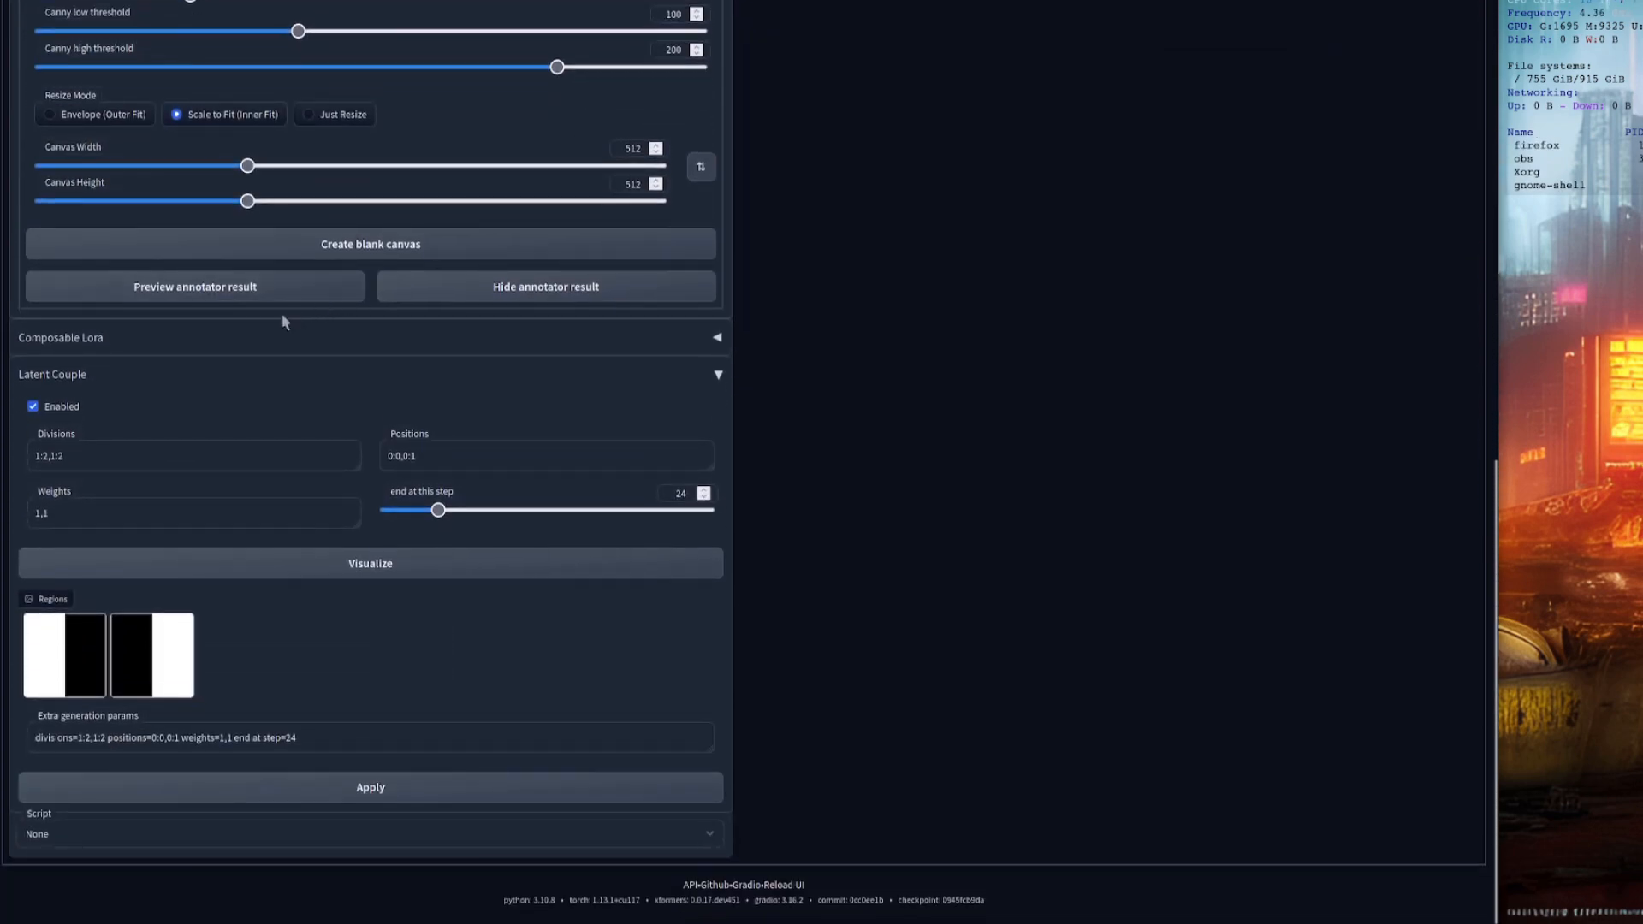
left_click(202, 340)
left_click(52, 377)
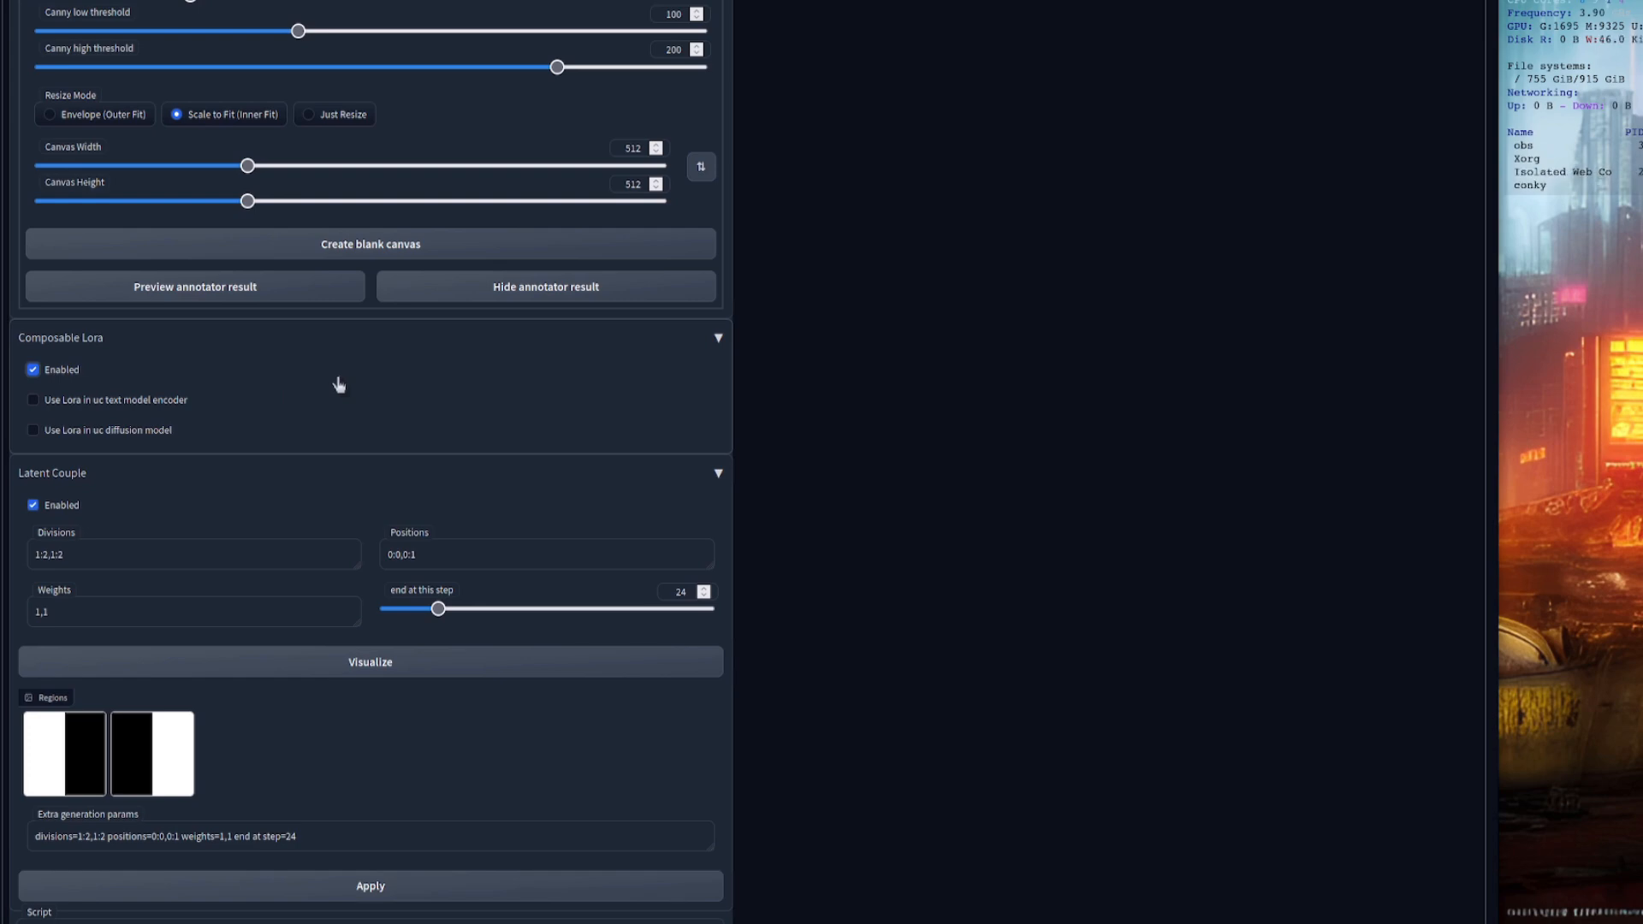
- Add the voxMachinaStyleLora_season1 Lora to the prompt and close the extra networks browser
scroll(763, 623, "up", 10)
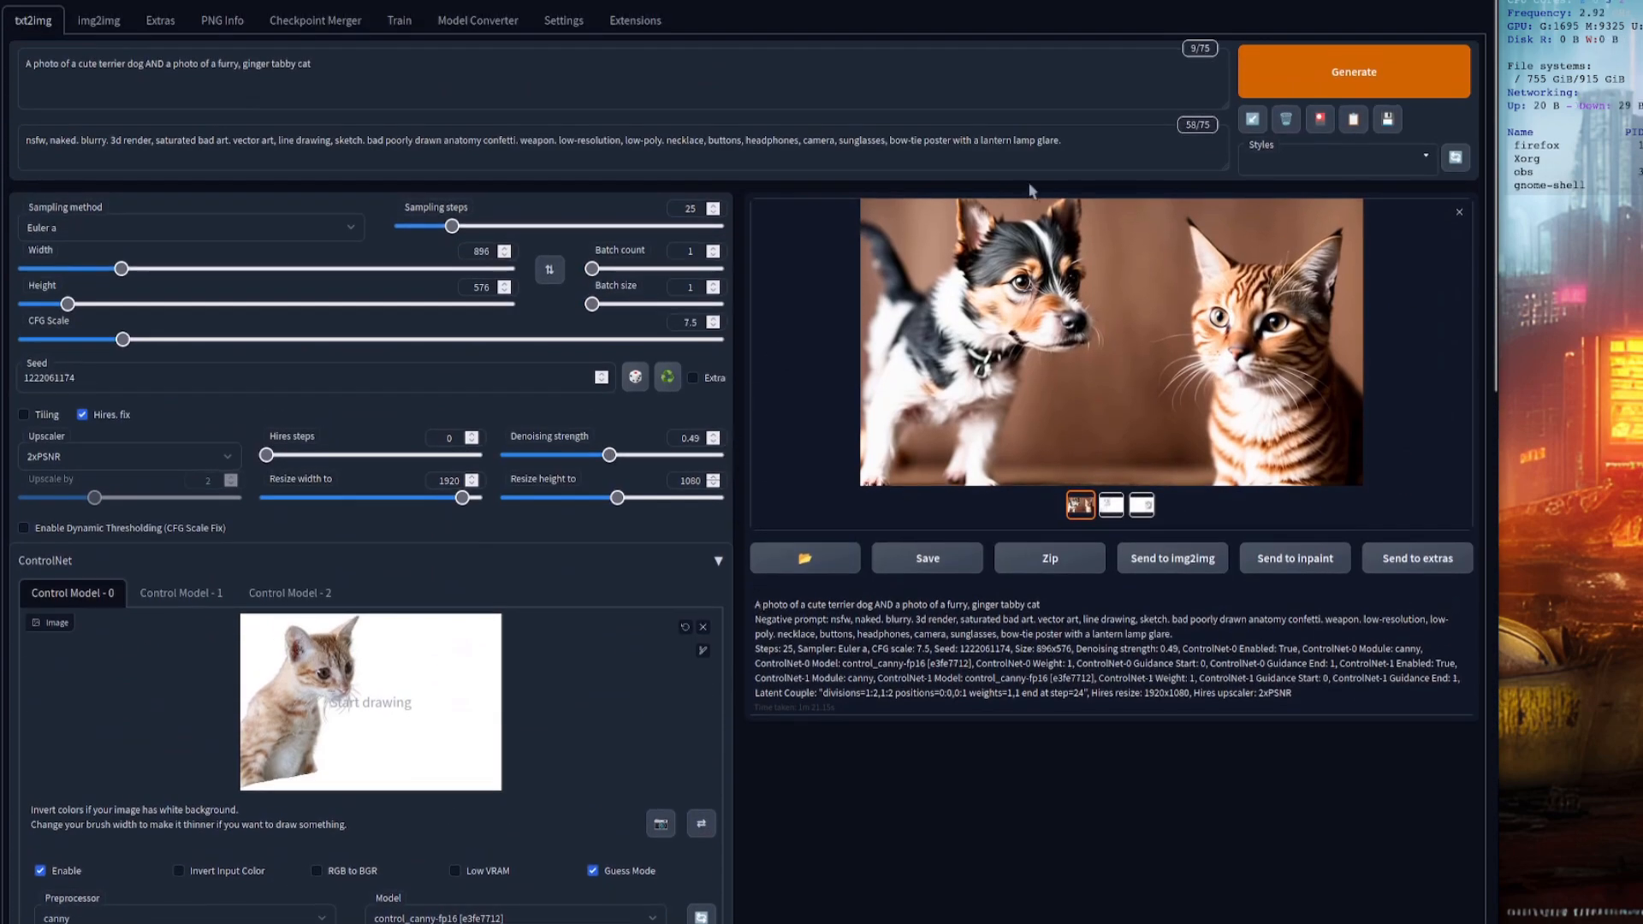
left_click(1320, 122)
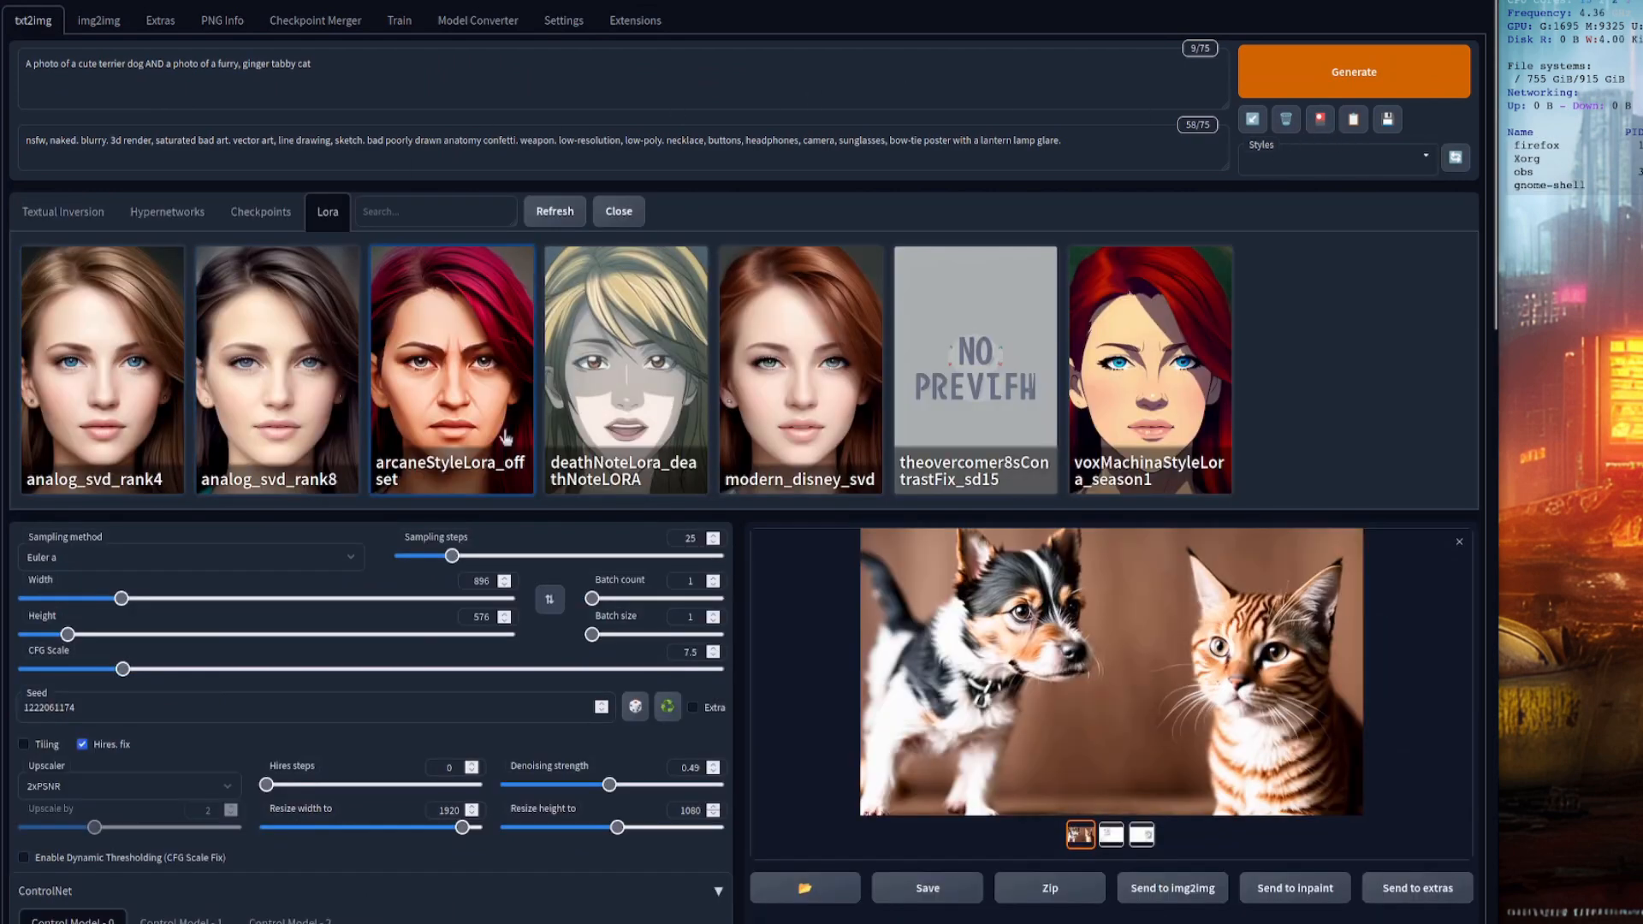
left_click(1128, 368)
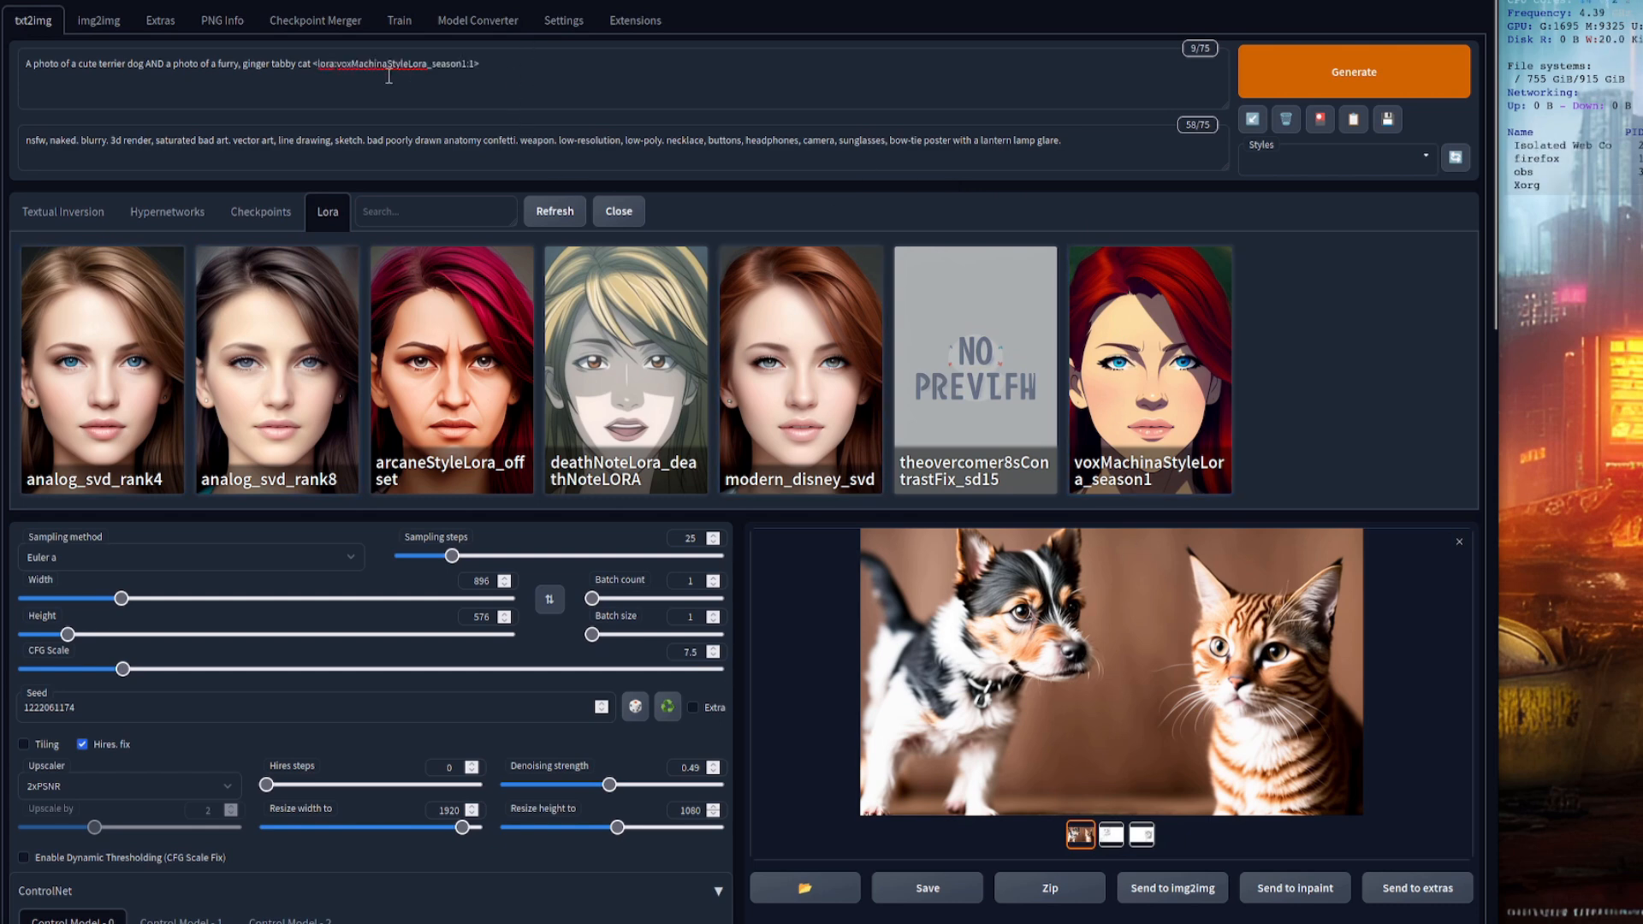
left_click(624, 210)
- Replace the prompt with "<lora:voxMachinaStyleLora_season1:0.4> vox machina style anime of a cute terrier dog AND <lora:analog_svd_rank4:0.8> style photo of furry, ginger tabby cat, highest resolution."
key("ctrl+a")
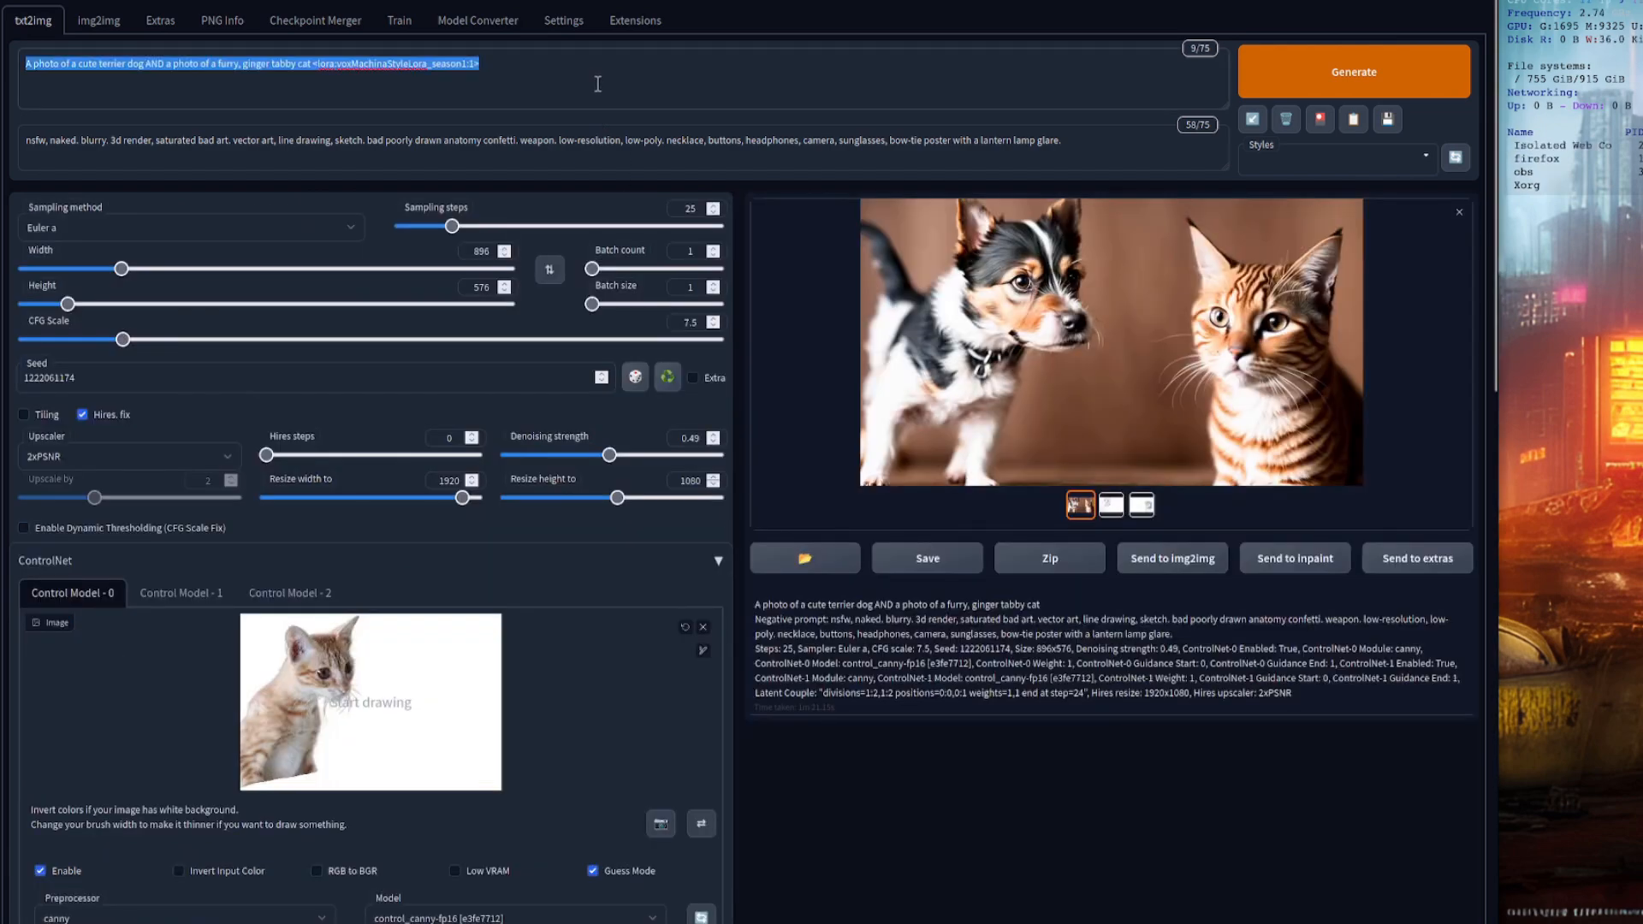
key("ctrl+v")
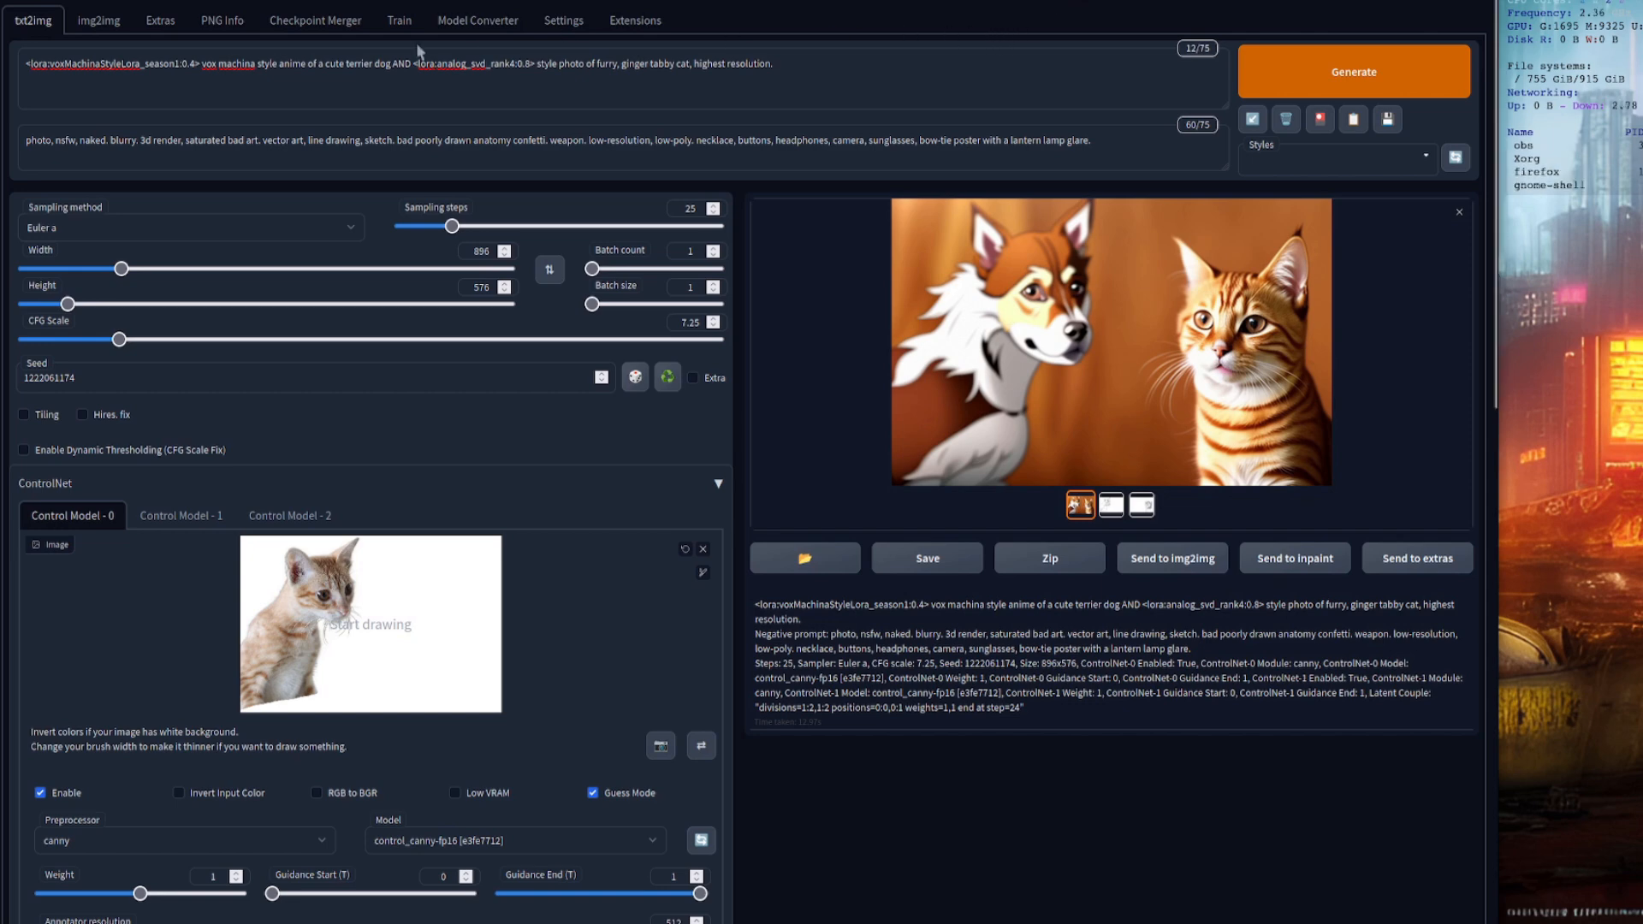
- Switch to img2img to view the combined Abraham Lincoln and Boudica portrait and its settings
left_click(96, 20)
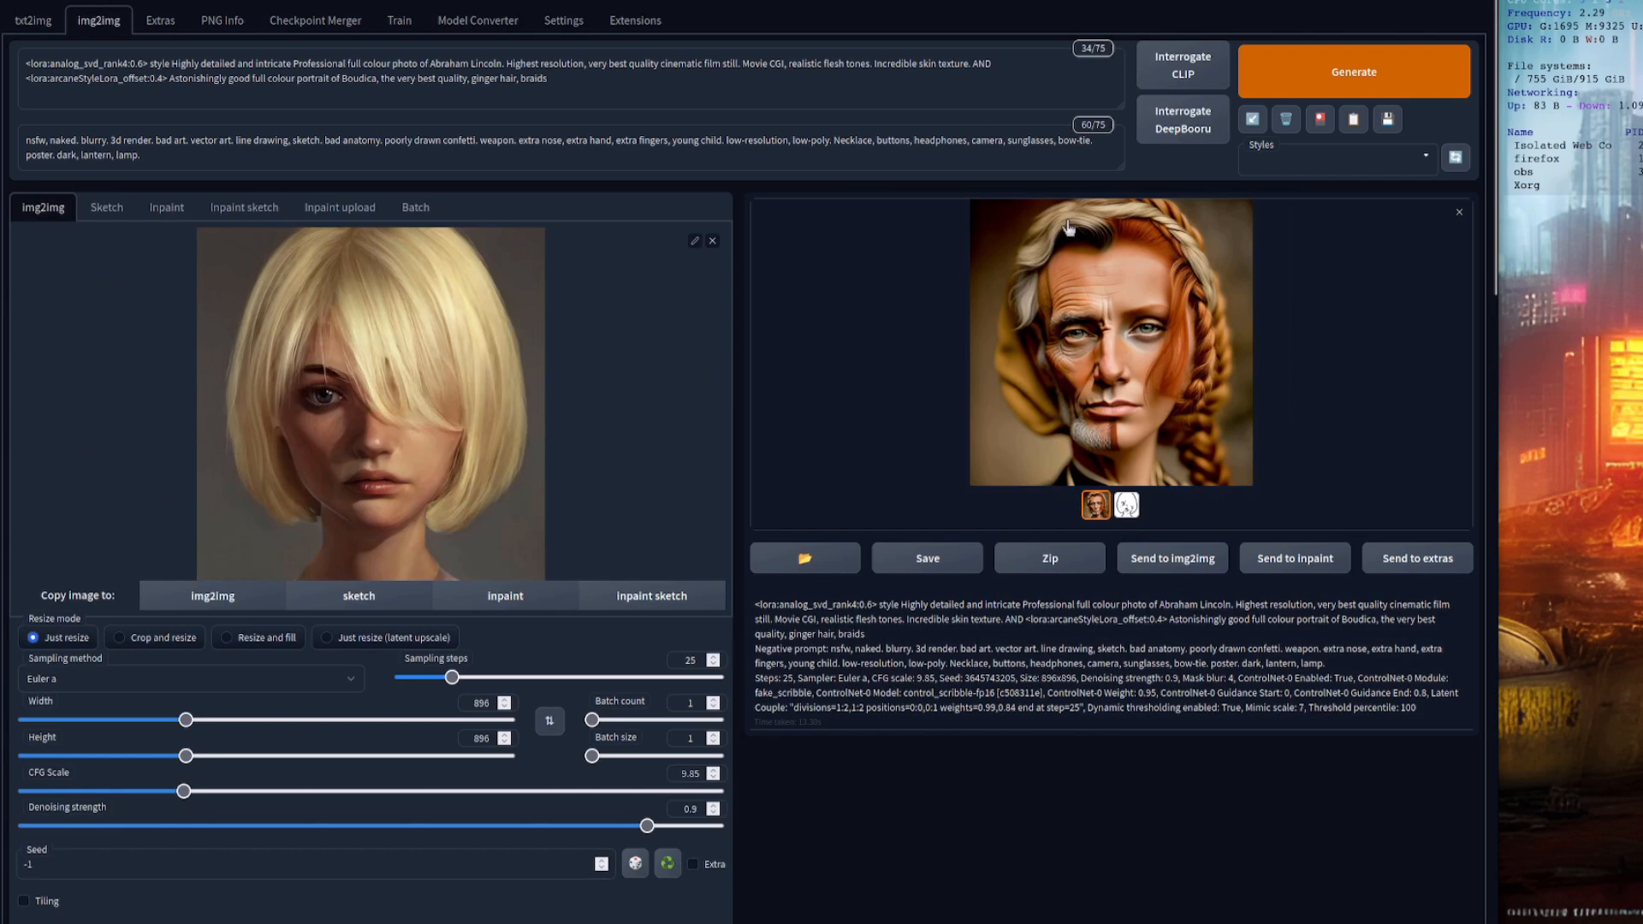